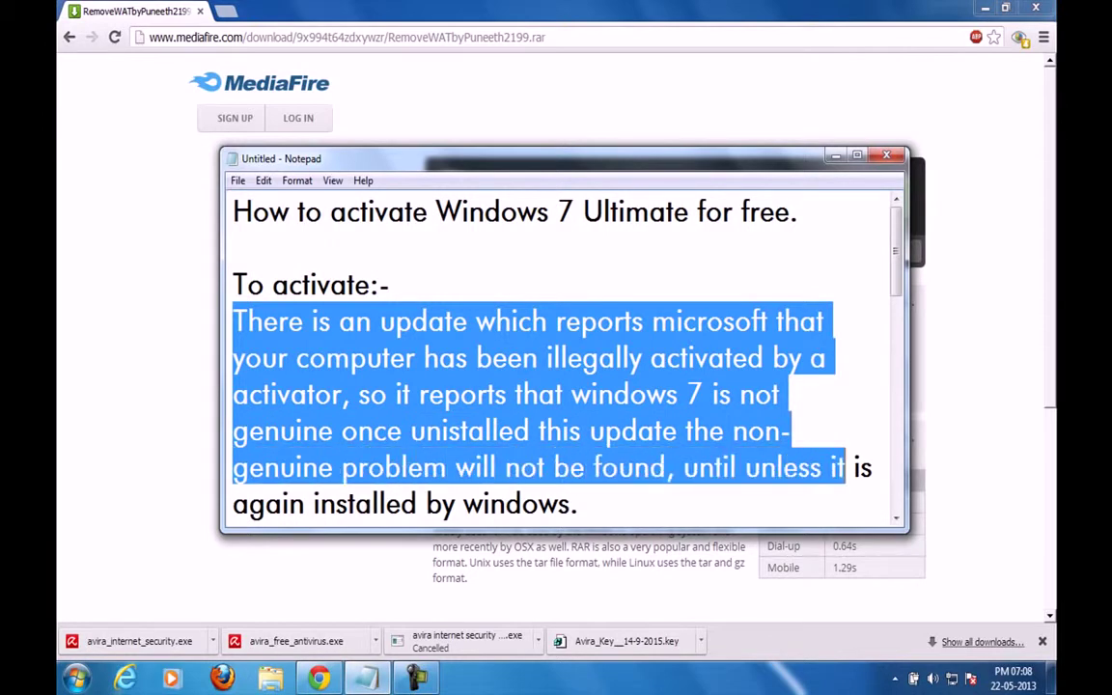
Extend the last sentence of the first paragraph in the notes so it ends with "windows autoupdate.".
{"action": "left_click", "coordinate": [560, 503]}
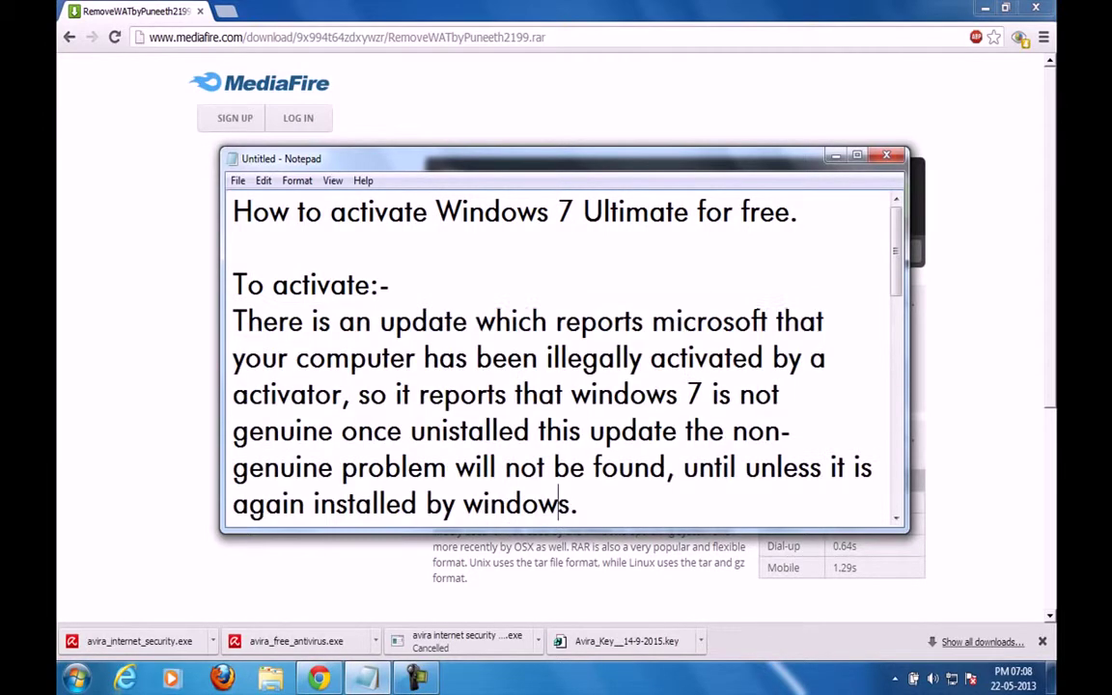
{"action": "type", "text": "aut"}
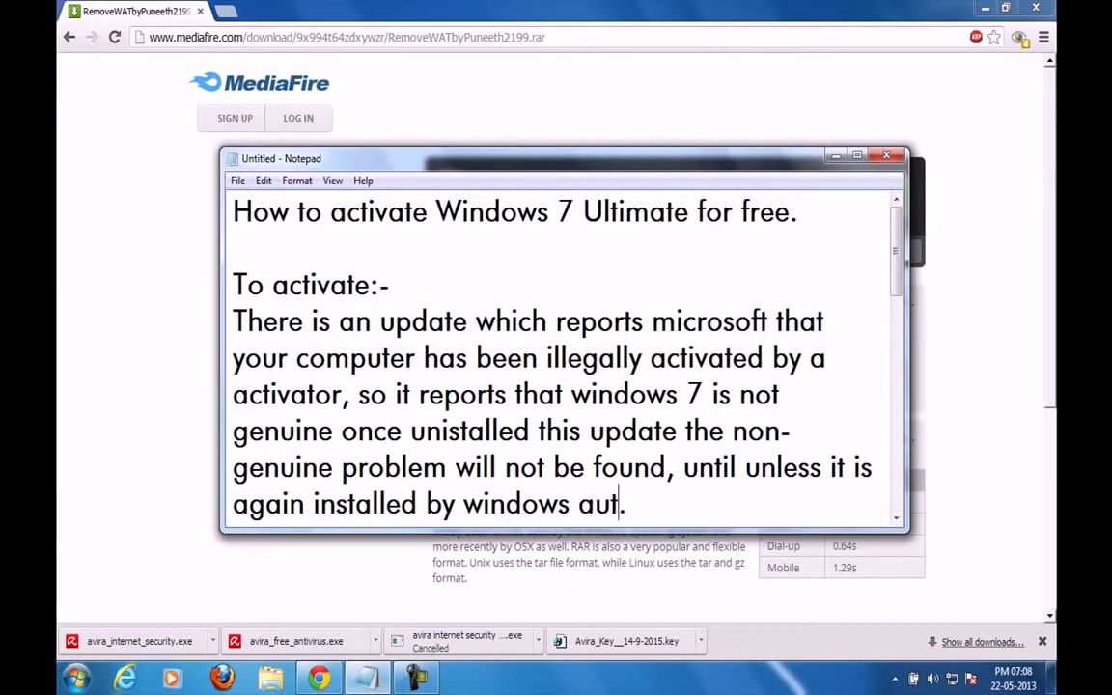
{"action": "type", "text": "oupdate"}
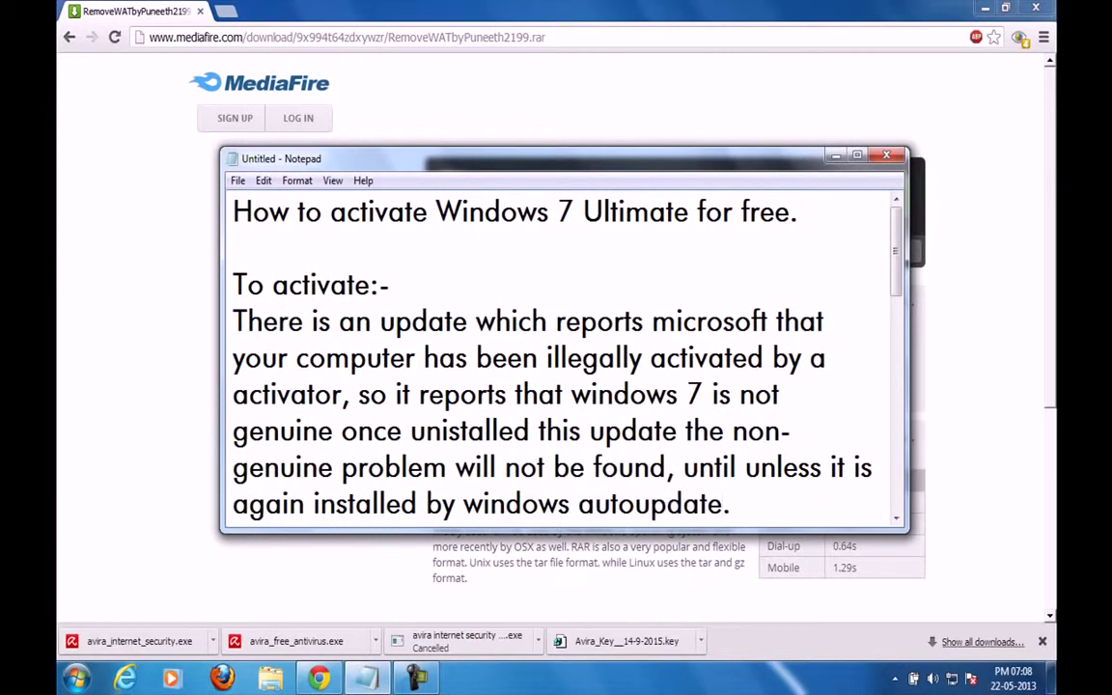
Read through the notes on uninstalling the update, highlighting the video's aim, the Control Panel instructions and the loading remark.
{"action": "scroll", "coordinate": [564, 357], "scroll_direction": "down", "scroll_amount": 3}
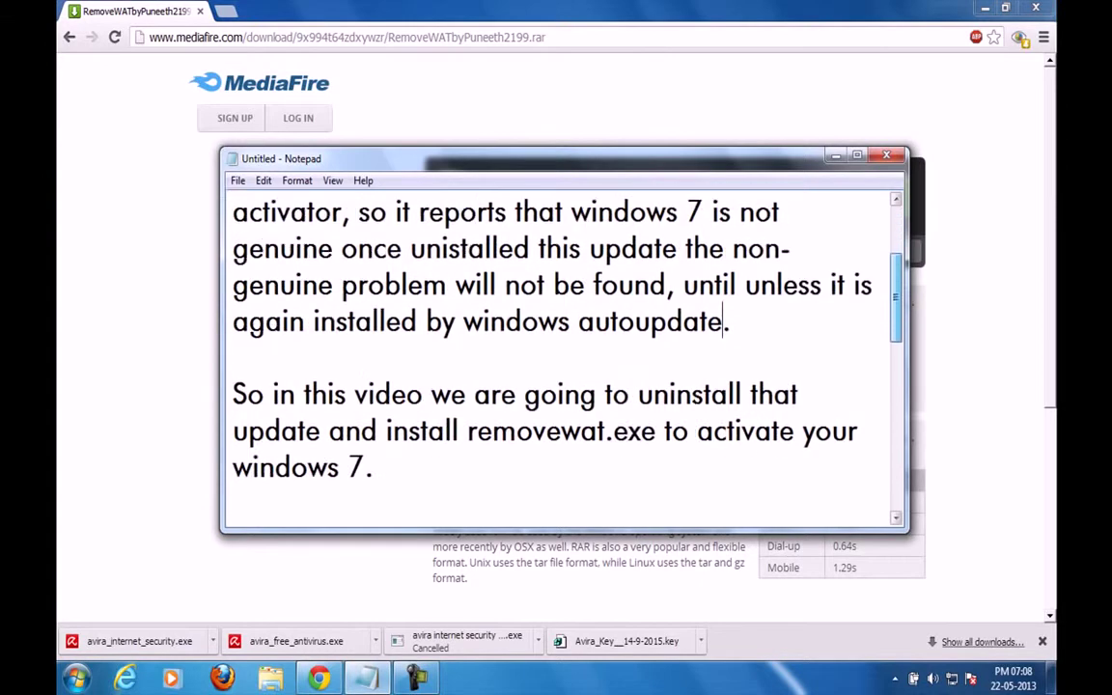
{"action": "left_click_drag", "start_coordinate": [233, 285], "coordinate": [373, 358]}
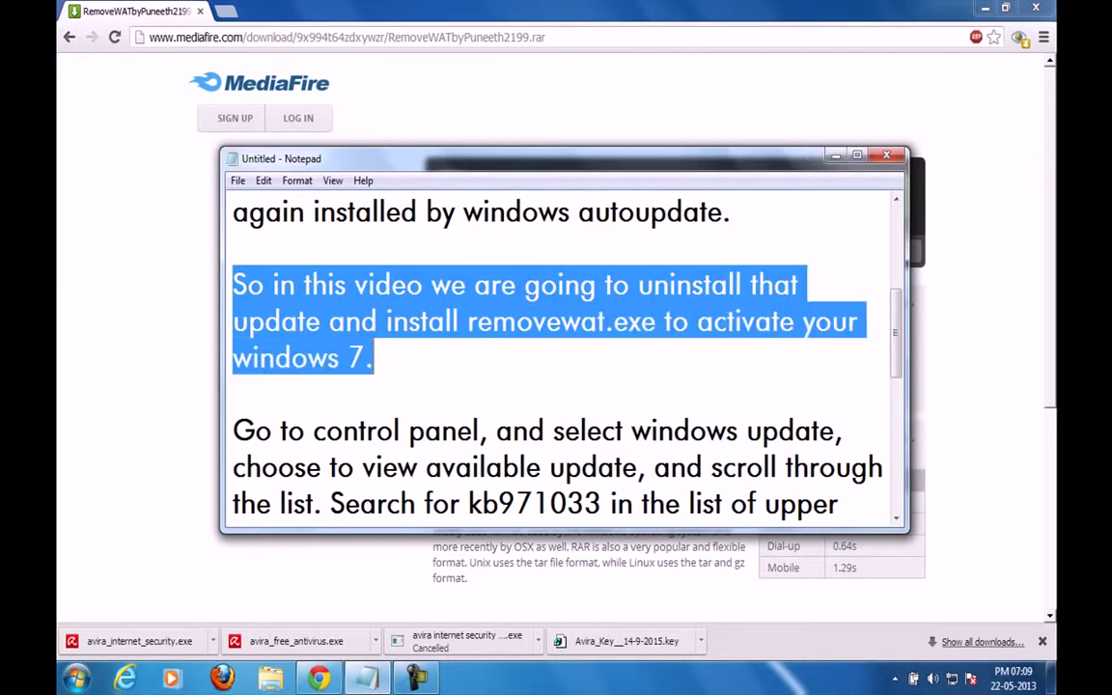
{"action": "scroll", "coordinate": [558, 357], "scroll_direction": "down", "scroll_amount": 2}
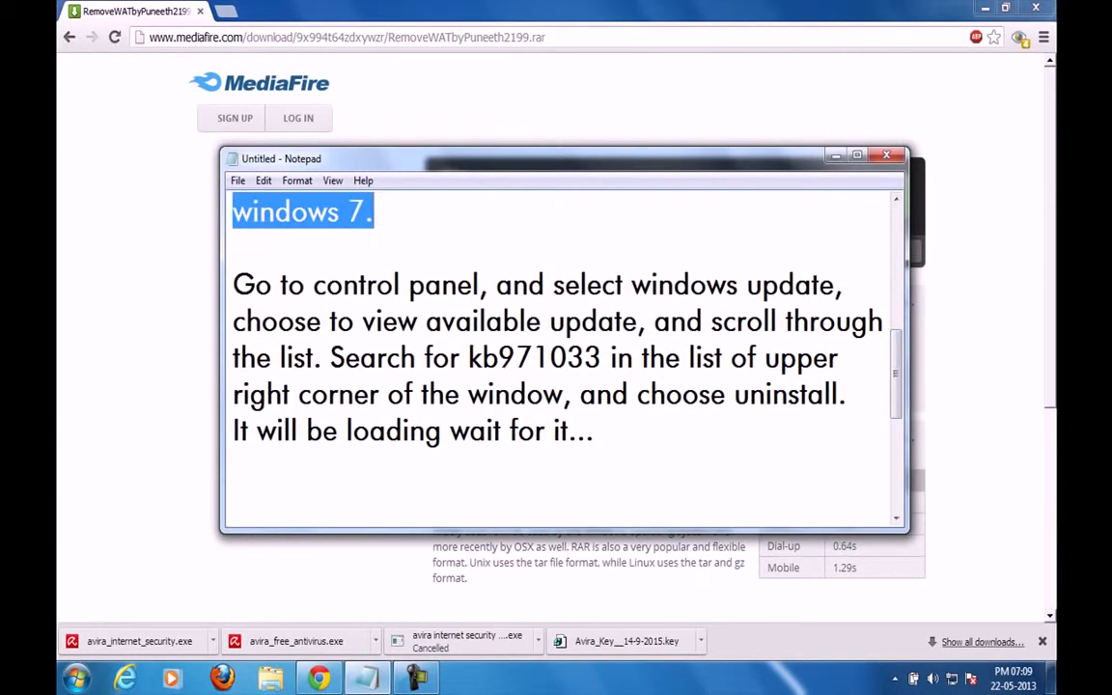
{"action": "left_click_drag", "start_coordinate": [232, 284], "coordinate": [843, 285]}
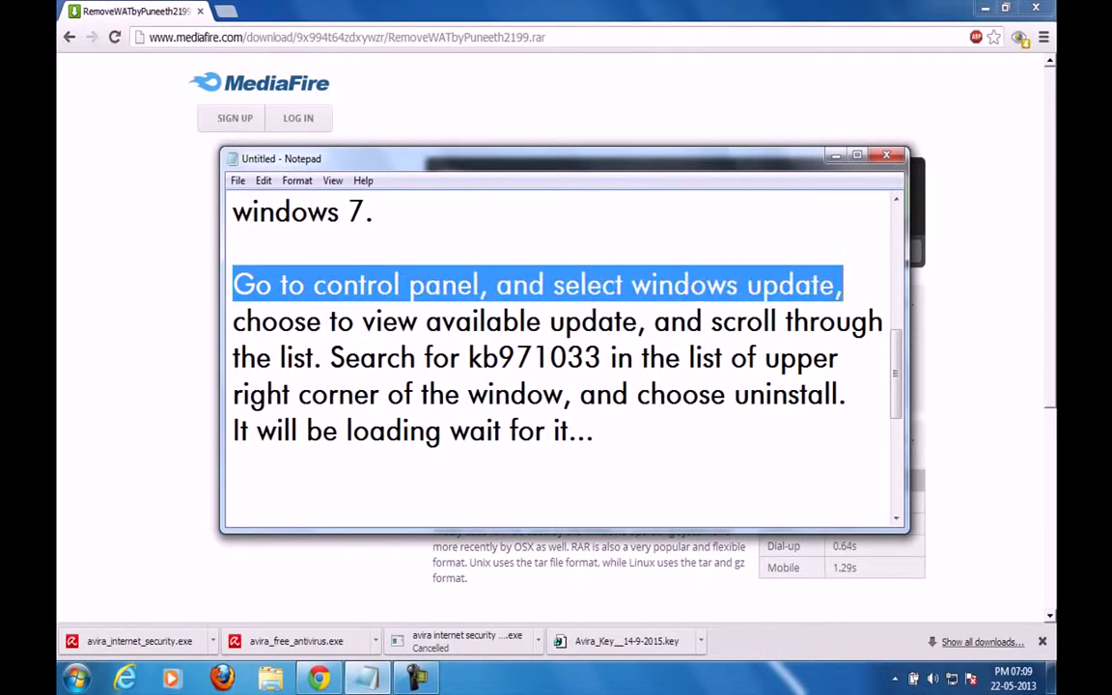
{"action": "left_click_drag", "start_coordinate": [233, 322], "coordinate": [510, 394]}
{"action": "left_click_drag", "start_coordinate": [595, 431], "coordinate": [241, 431]}
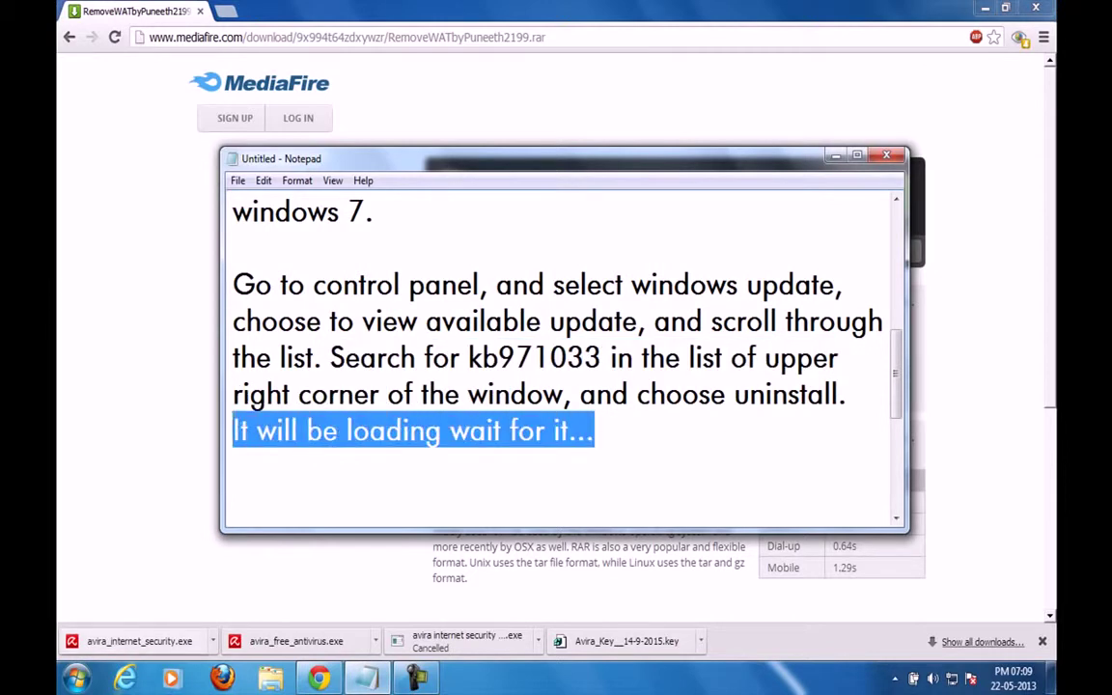
Open Control Panel and display the list of installed Windows updates.
{"action": "key", "text": "super"}
{"action": "left_click", "coordinate": [298, 472]}
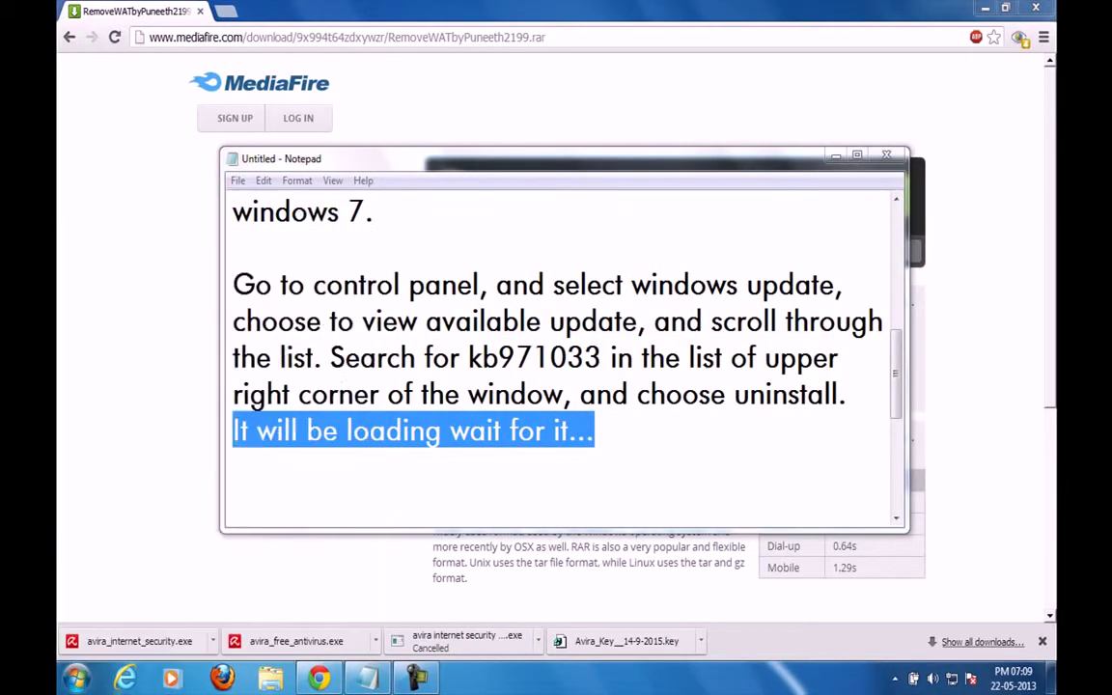
{"action": "left_click", "coordinate": [371, 351]}
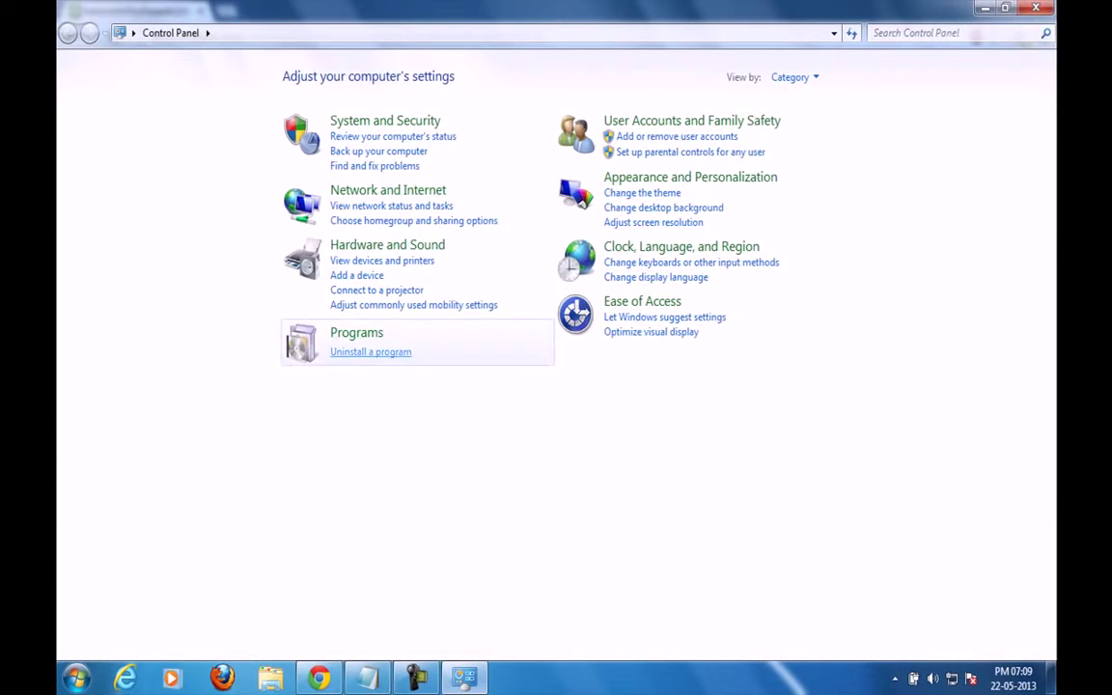
{"action": "left_click", "coordinate": [124, 100]}
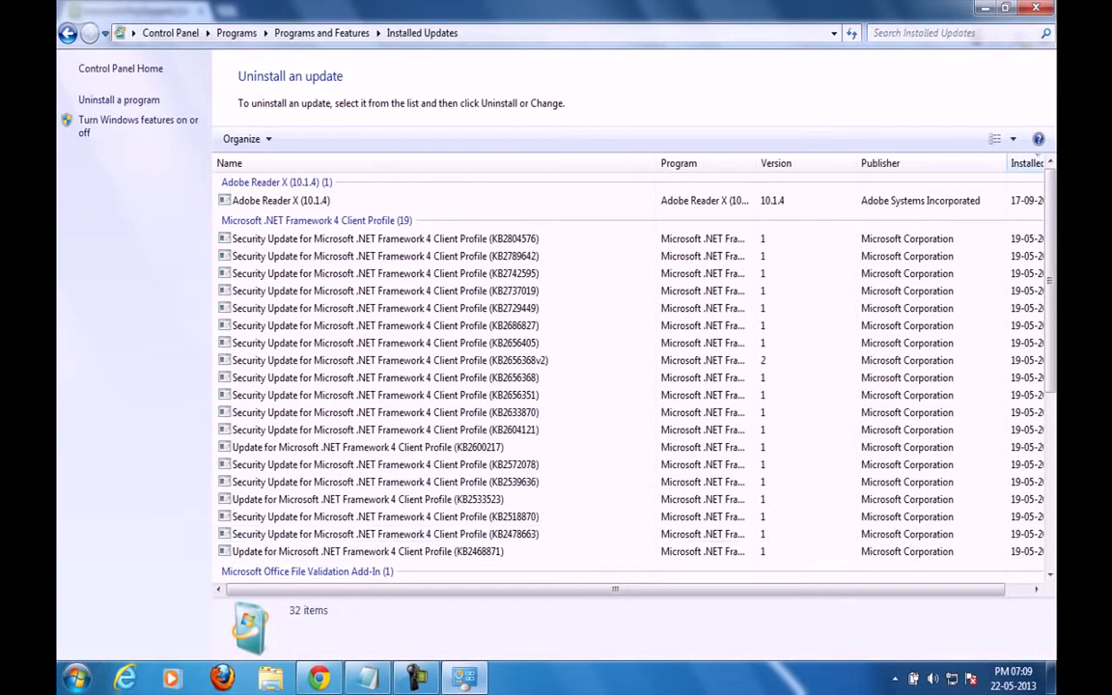
Return to the Notepad notes and capitalise the update number's prefix so it reads KB971033.
{"action": "left_click", "coordinate": [367, 678]}
{"action": "left_click", "coordinate": [751, 394]}
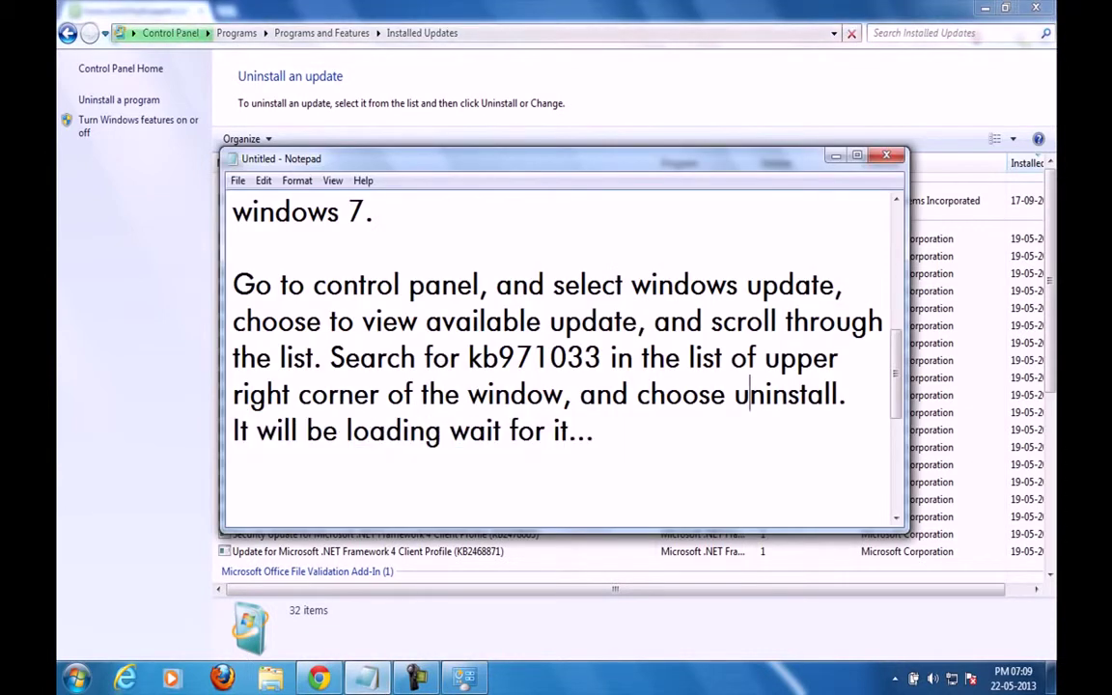
{"action": "left_click_drag", "start_coordinate": [330, 357], "coordinate": [572, 394]}
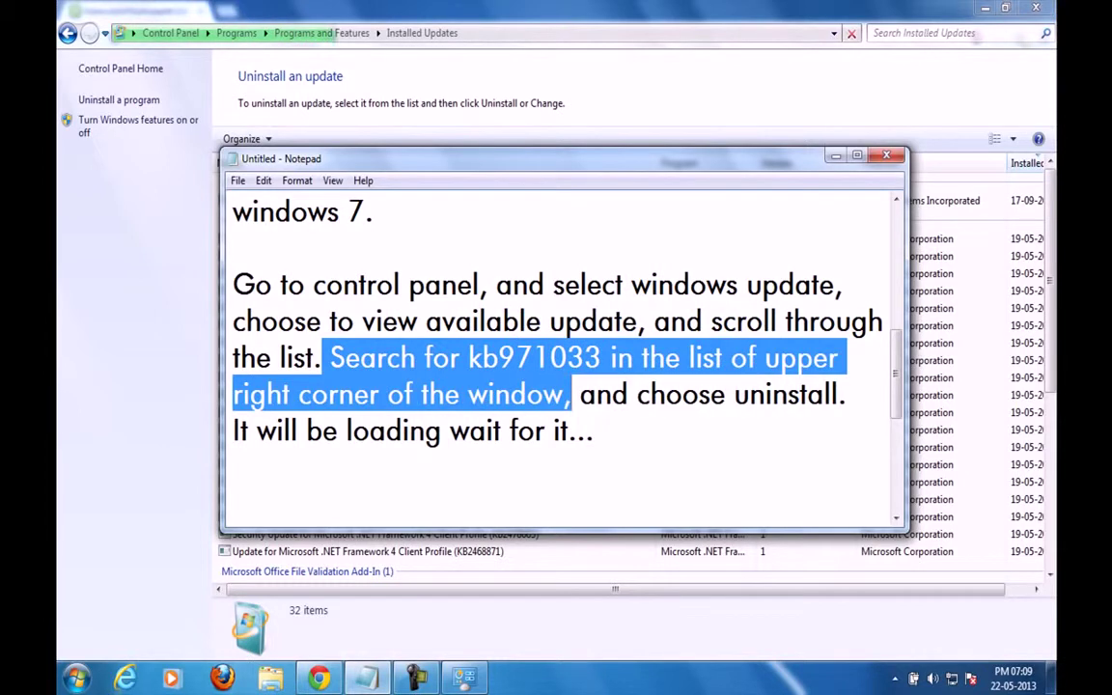
{"action": "left_click", "coordinate": [601, 358]}
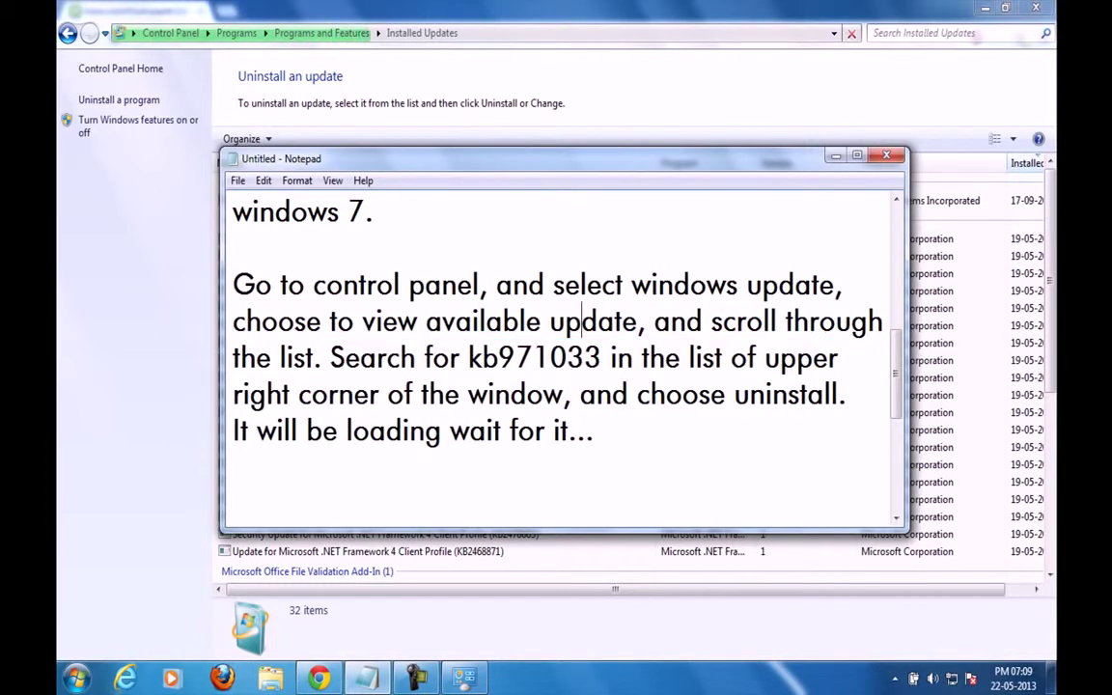
{"action": "left_click_drag", "start_coordinate": [602, 358], "coordinate": [467, 358]}
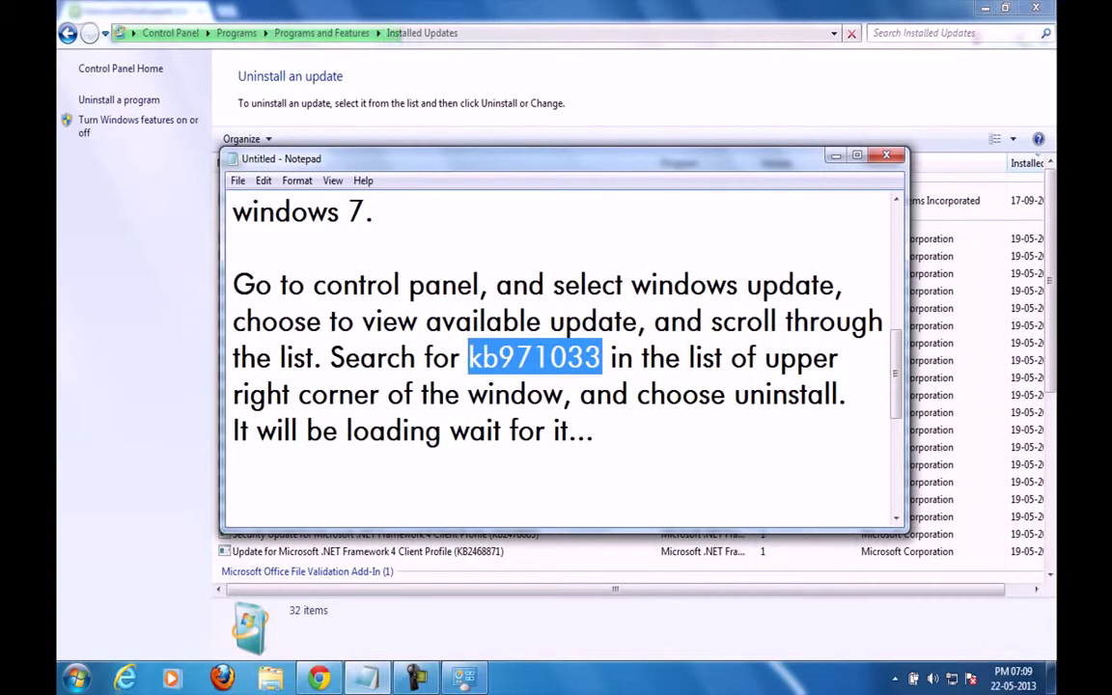
{"action": "left_click", "coordinate": [517, 357]}
{"action": "key", "text": "BackSpace"}
{"action": "key", "text": "BackSpace"}
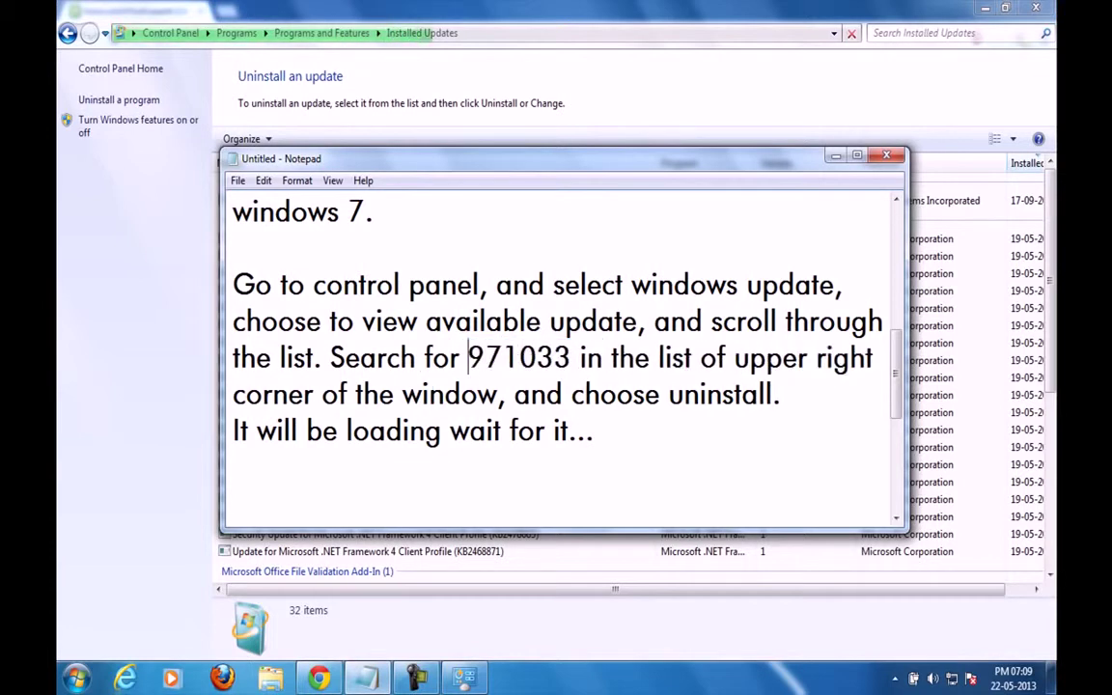
{"action": "type", "text": "KB"}
Copy KB971033 from the notes and search the installed updates for it.
{"action": "left_click_drag", "start_coordinate": [470, 357], "coordinate": [612, 359]}
{"action": "key", "text": "ctrl+c"}
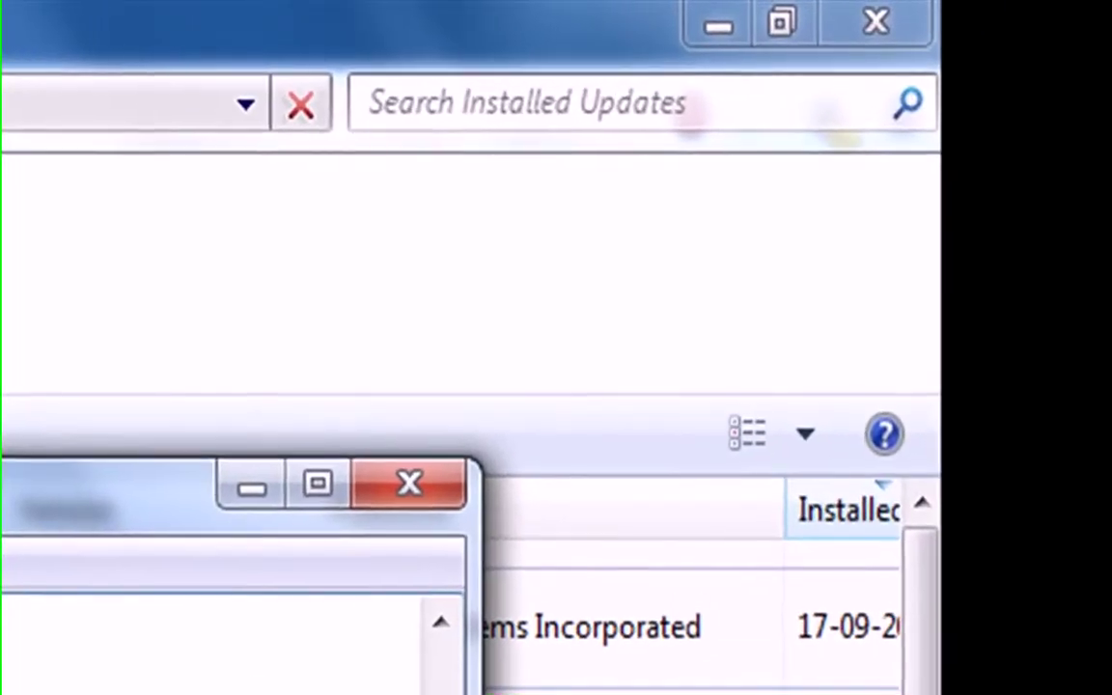
{"action": "left_click", "coordinate": [650, 80]}
{"action": "key", "text": "ctrl+v"}
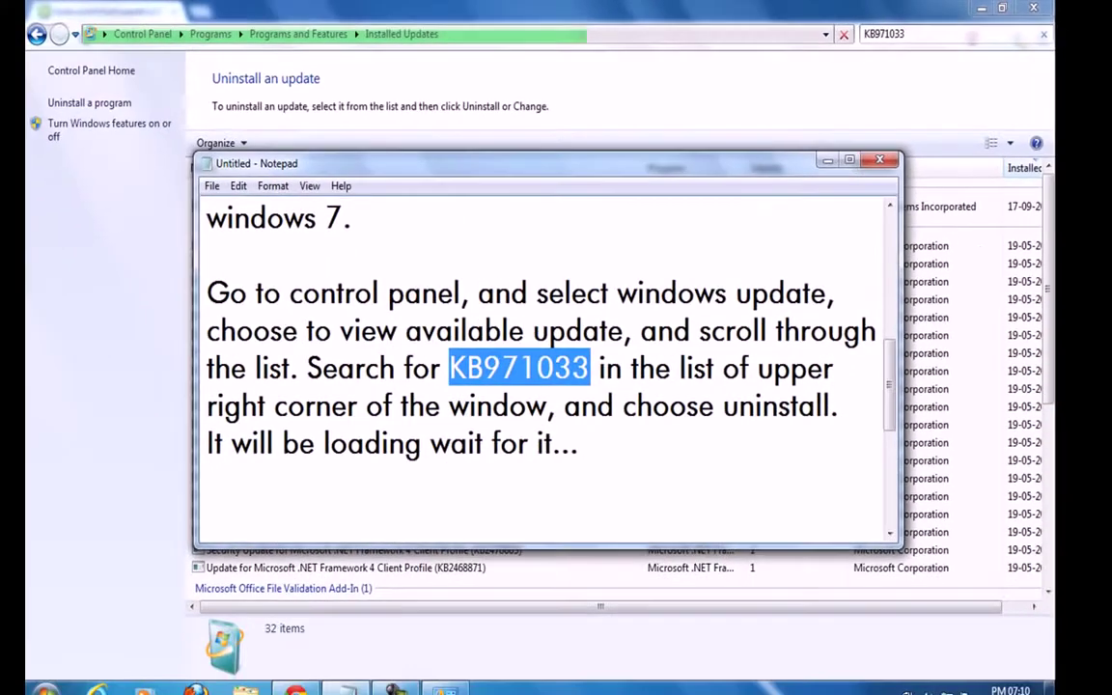
Below the loading remark in the notes, add the line "until it is loading let us know how to download removewat".
{"action": "left_click", "coordinate": [579, 444]}
{"action": "left_click_drag", "start_coordinate": [579, 444], "coordinate": [207, 444]}
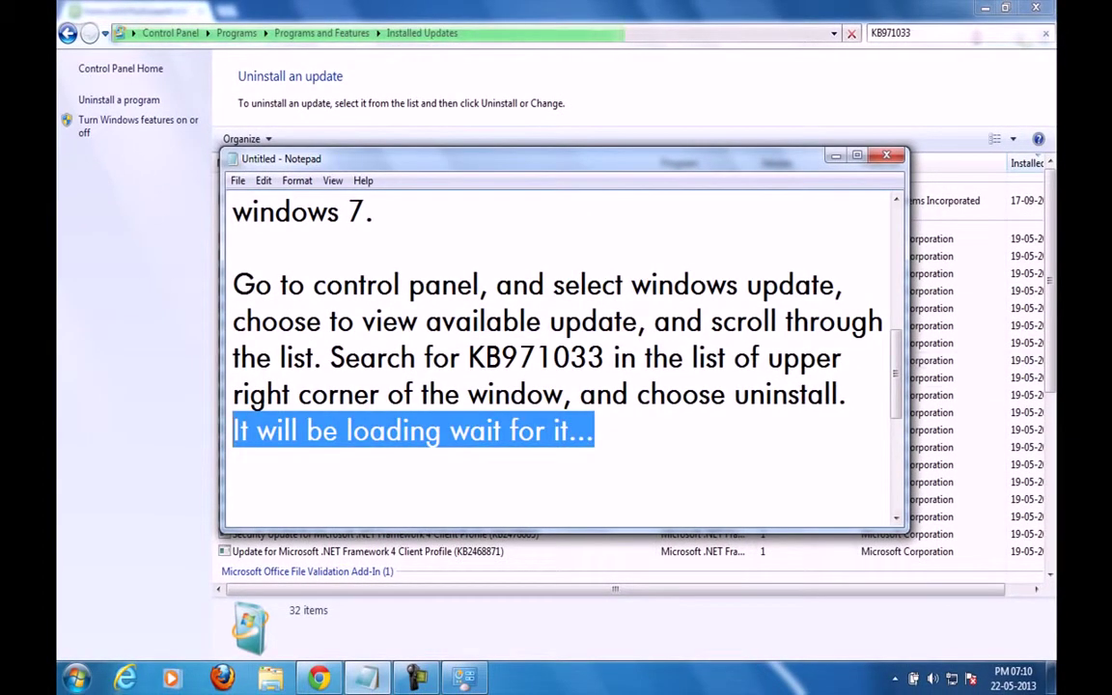
{"action": "left_click_drag", "start_coordinate": [896, 373], "coordinate": [896, 387]}
{"action": "left_click", "coordinate": [233, 393]}
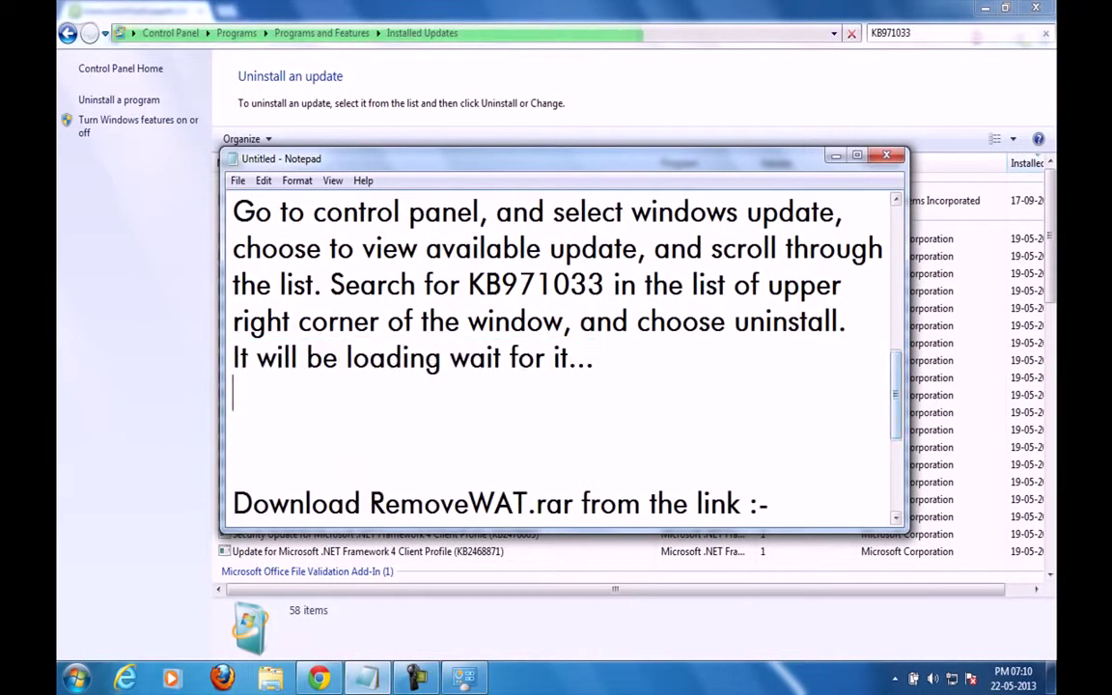
{"action": "key", "text": "Return"}
{"action": "type", "text": "Ler"}
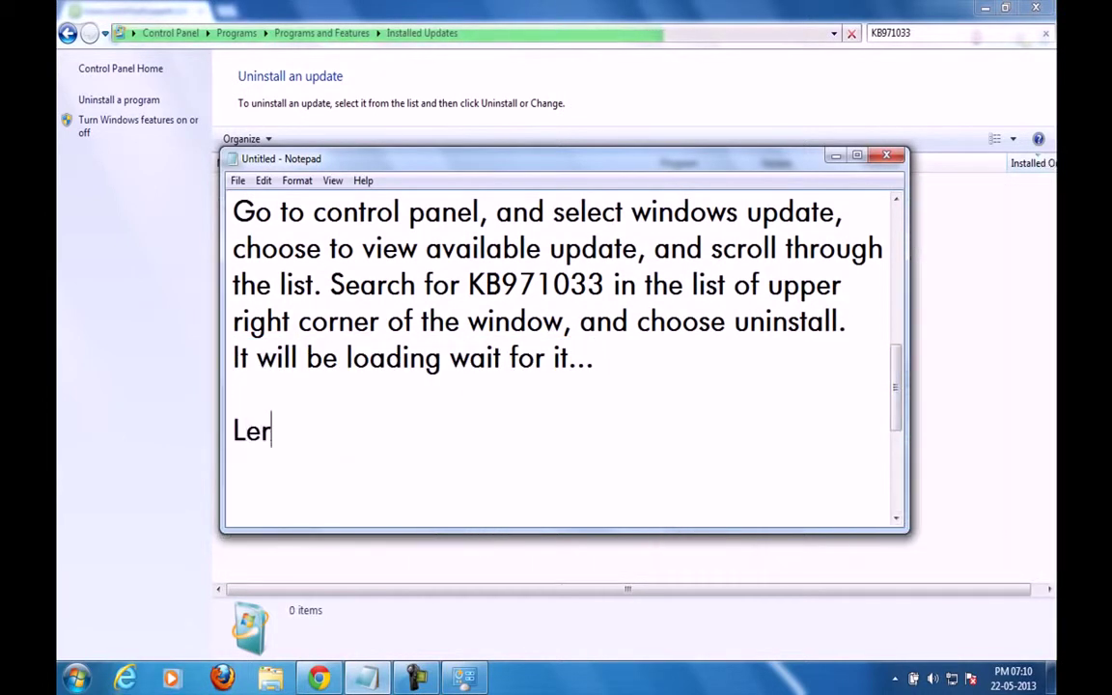
{"action": "key", "text": "BackSpace"}
{"action": "key", "text": "BackSpace"}
{"action": "type", "text": "until it is ;"}
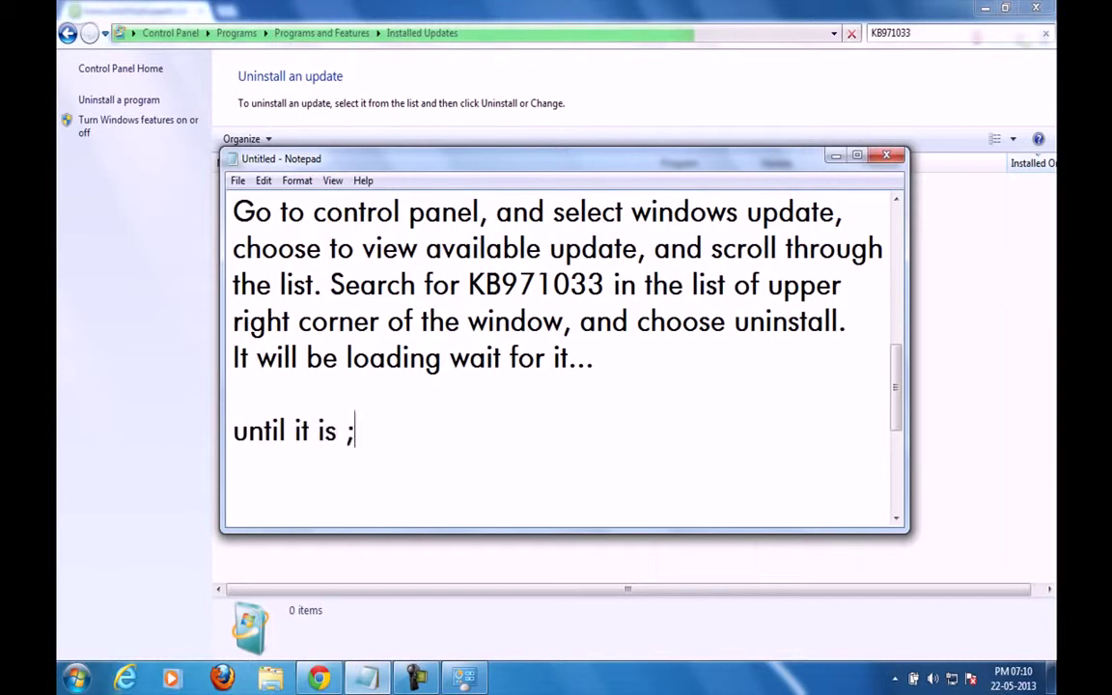
{"action": "key", "text": "BackSpace"}
{"action": "type", "text": "loading let usk"}
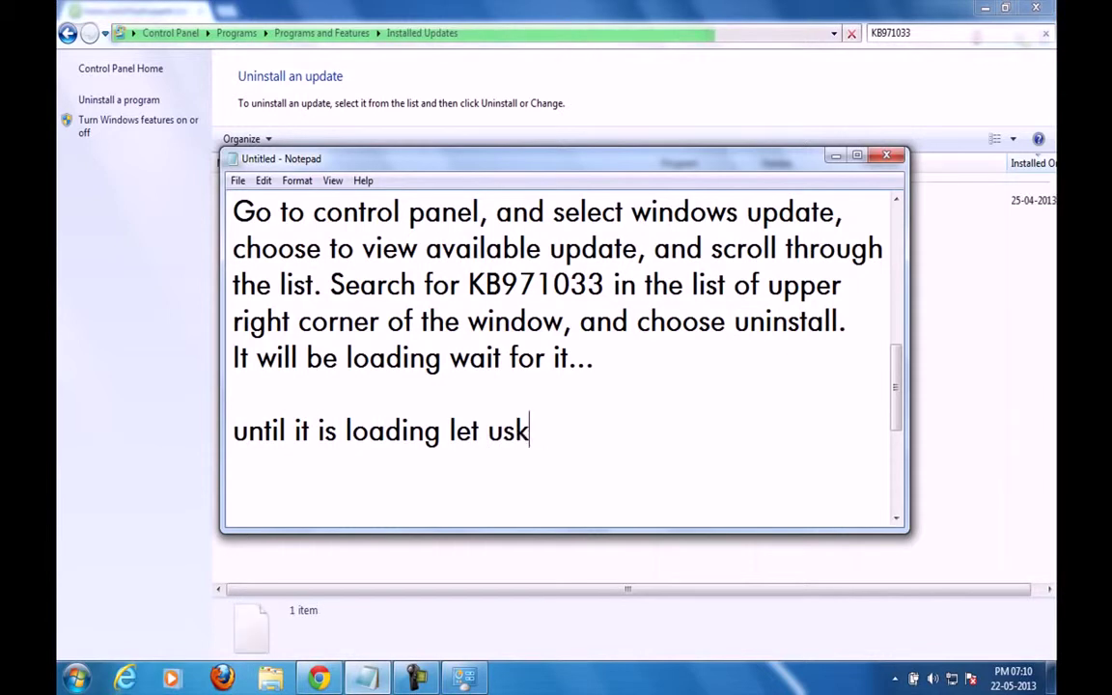
{"action": "key", "text": "BackSpace"}
{"action": "type", "text": "know how to downl"}
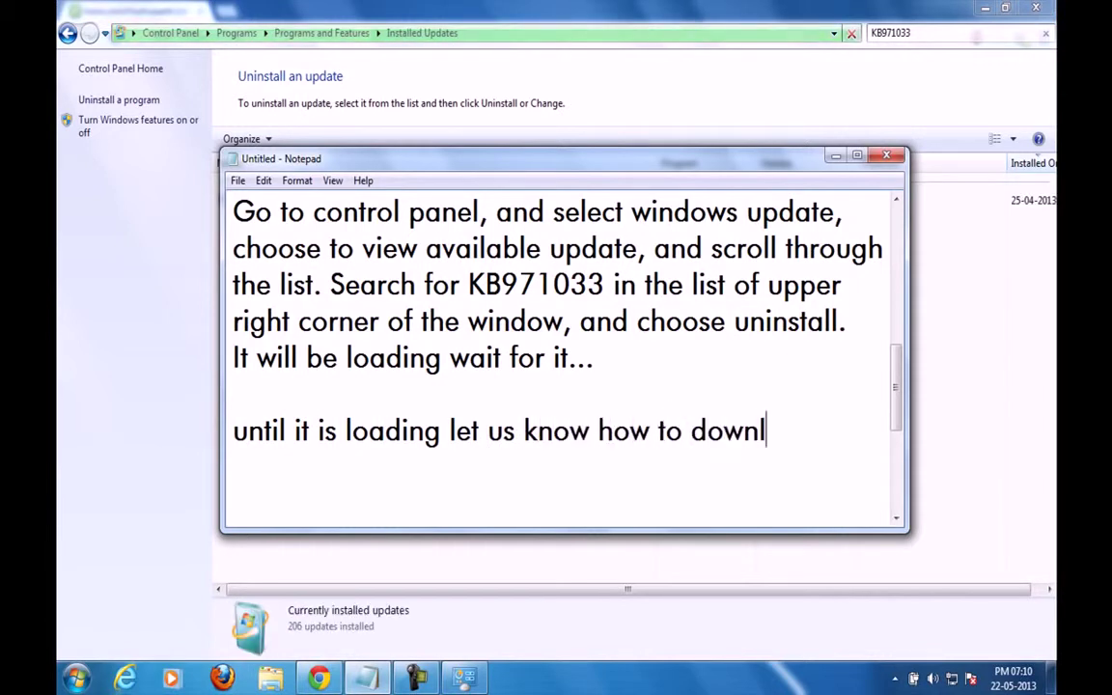
{"action": "type", "text": "oad"}
{"action": "scroll", "coordinate": [565, 358], "scroll_direction": "down", "scroll_amount": 2}
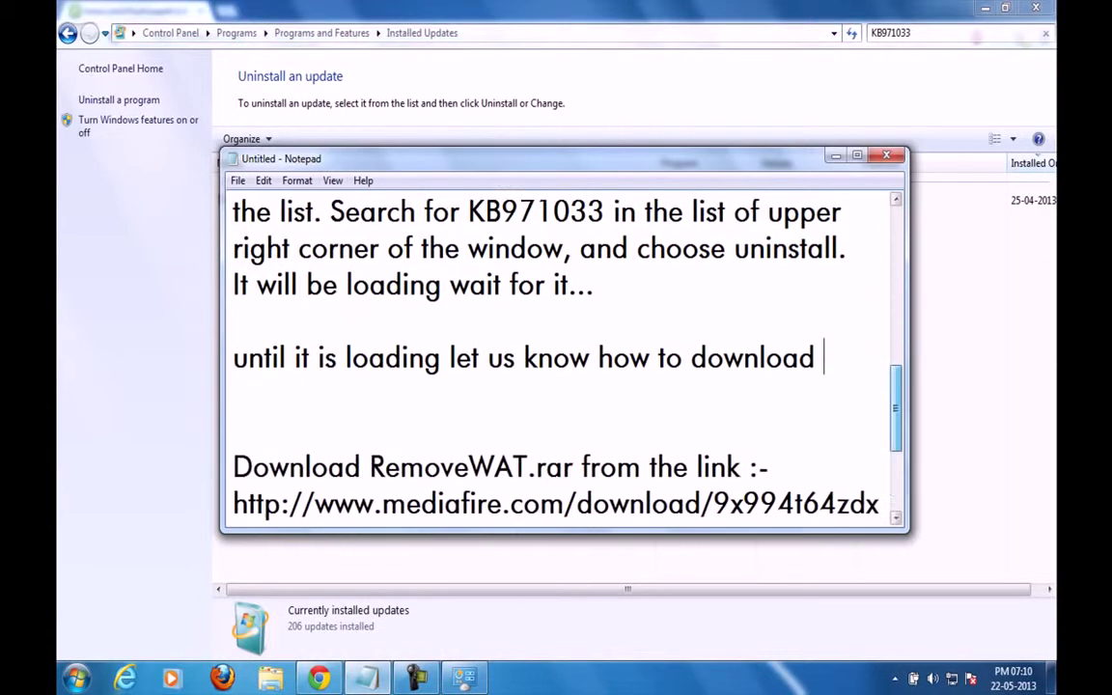
{"action": "type", "text": "removewat"}
Review the RemoveWAT.rar download link and extraction instruction in the notes, alongside the file's MediaFire page.
{"action": "scroll", "coordinate": [565, 357], "scroll_direction": "down", "scroll_amount": 2}
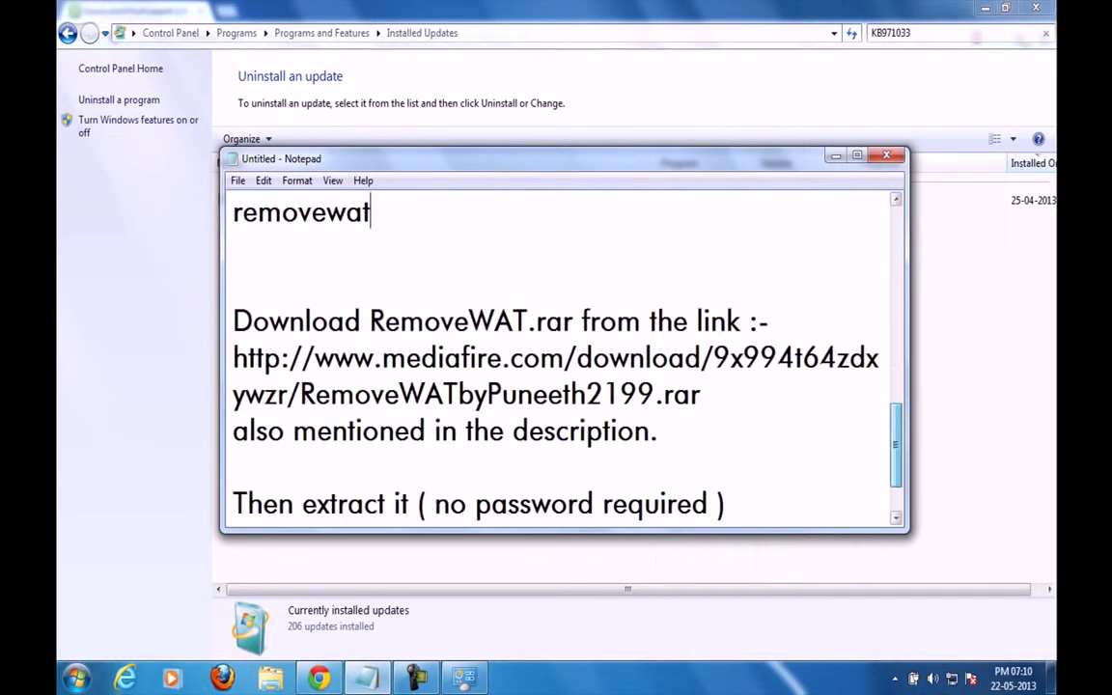
{"action": "left_click_drag", "start_coordinate": [233, 321], "coordinate": [777, 320]}
{"action": "left_click_drag", "start_coordinate": [710, 394], "coordinate": [235, 359]}
{"action": "left_click_drag", "start_coordinate": [232, 431], "coordinate": [658, 431]}
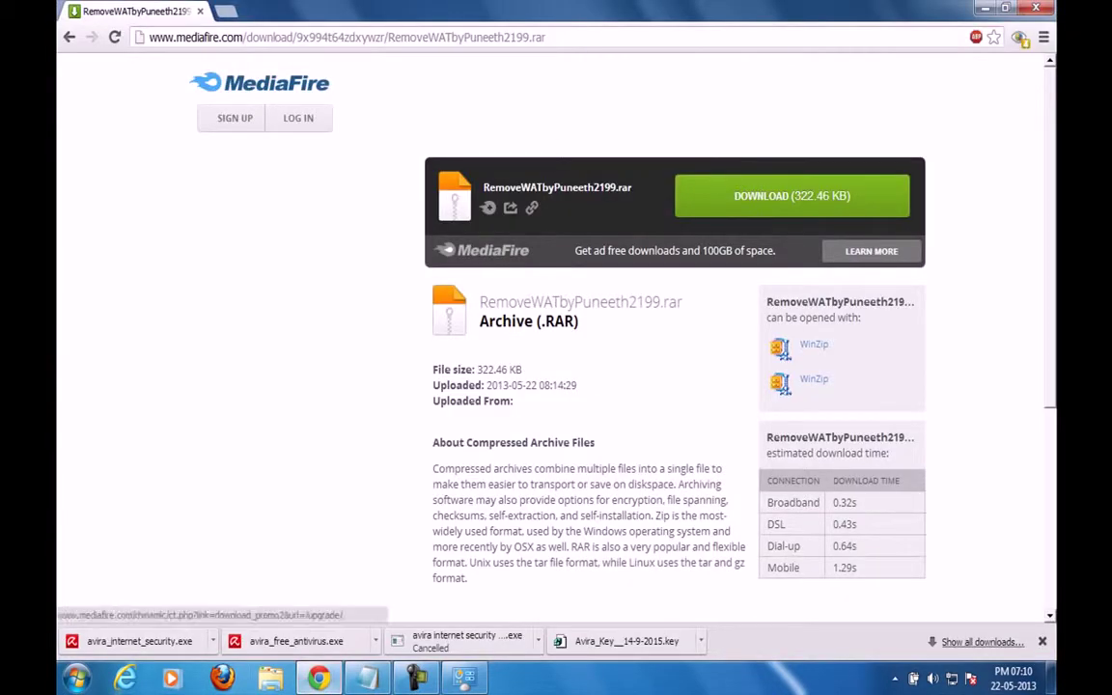
{"action": "left_click", "coordinate": [368, 679]}
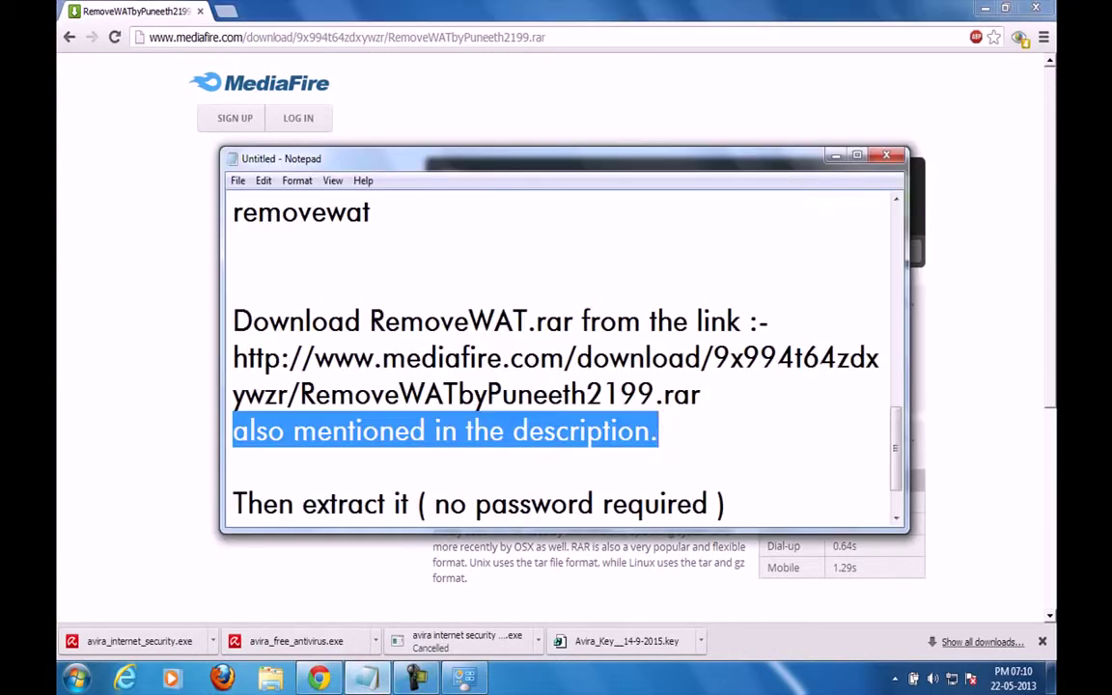
{"action": "left_click_drag", "start_coordinate": [232, 503], "coordinate": [726, 503]}
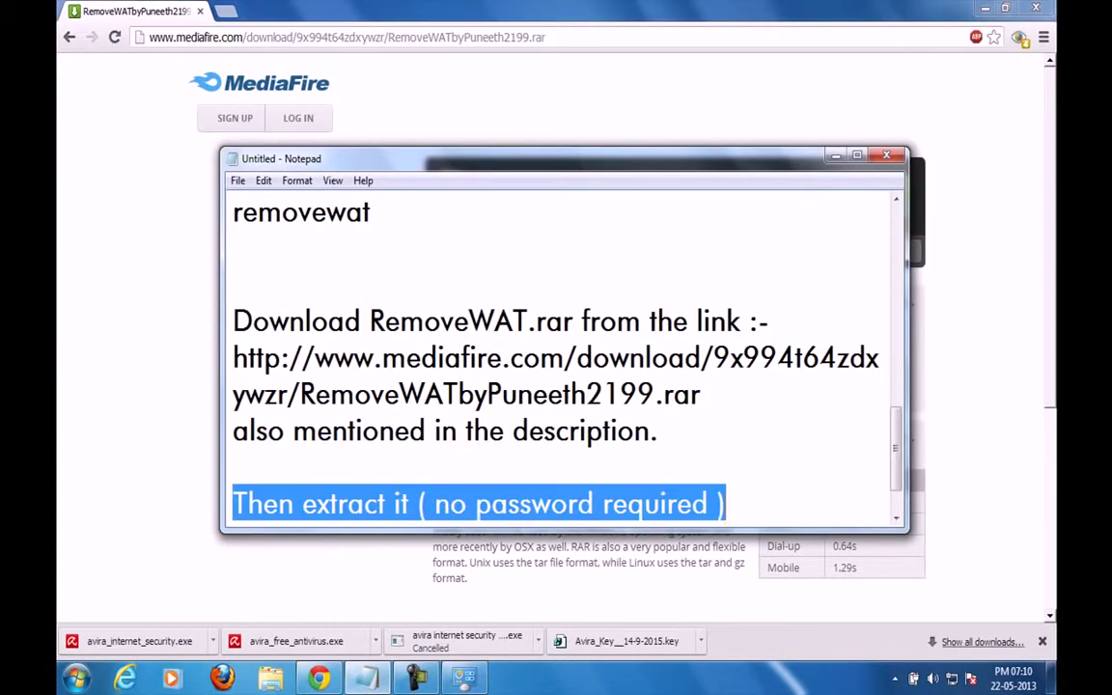
{"action": "scroll", "coordinate": [560, 386], "scroll_direction": "down", "scroll_amount": 1}
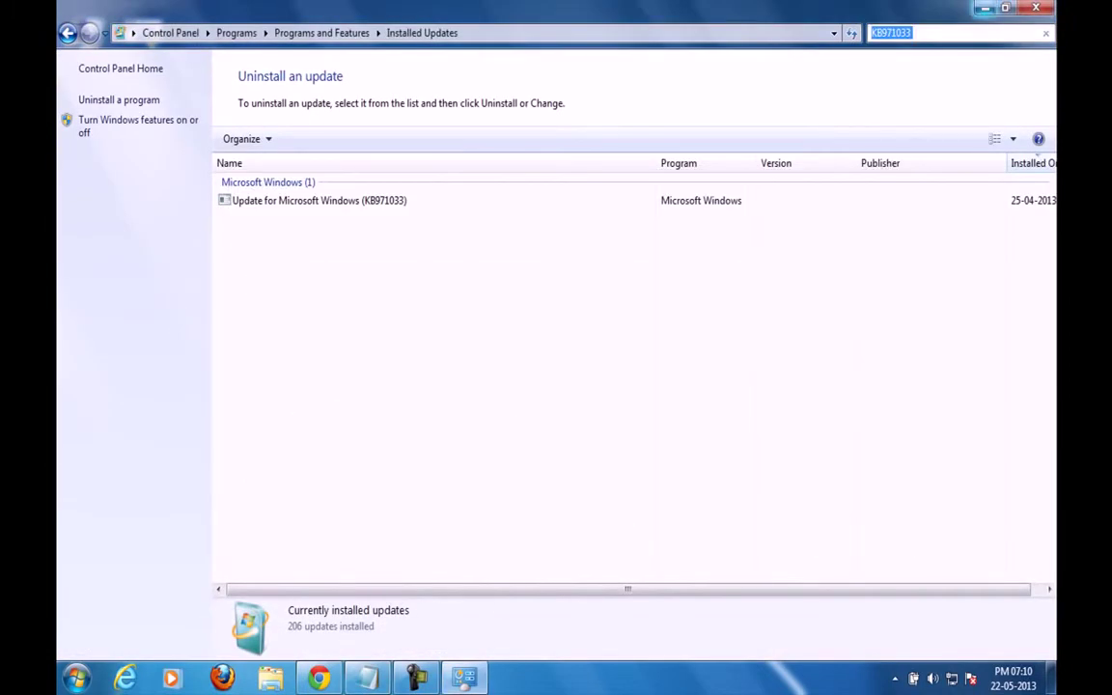
Minimise the Installed Updates window and try to extract the RemoveWAT archive on the desktop.
{"action": "left_click", "coordinate": [985, 8]}
{"action": "left_click", "coordinate": [84, 131]}
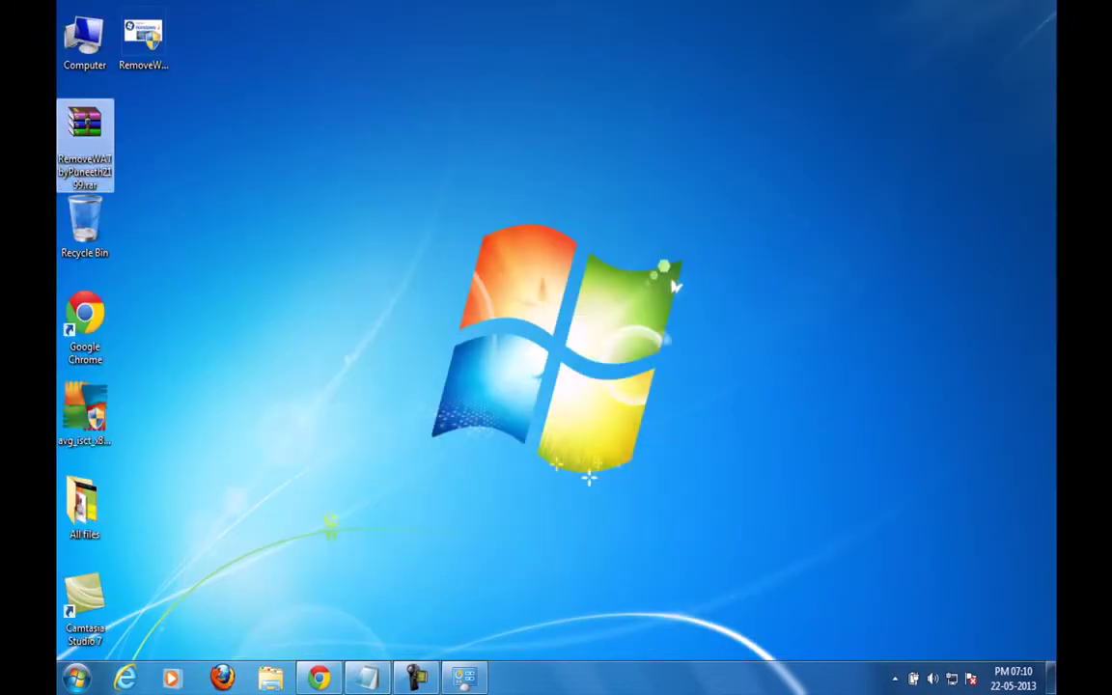
{"action": "right_click", "coordinate": [101, 125]}
{"action": "left_click", "coordinate": [184, 177]}
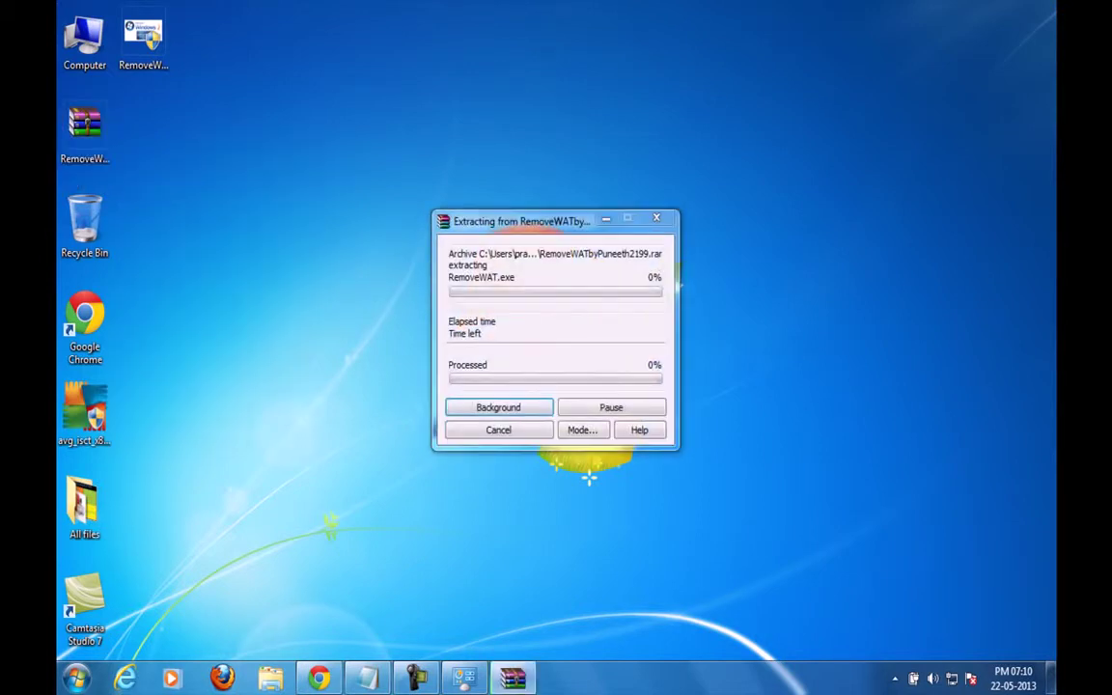
{"action": "left_click", "coordinate": [525, 425]}
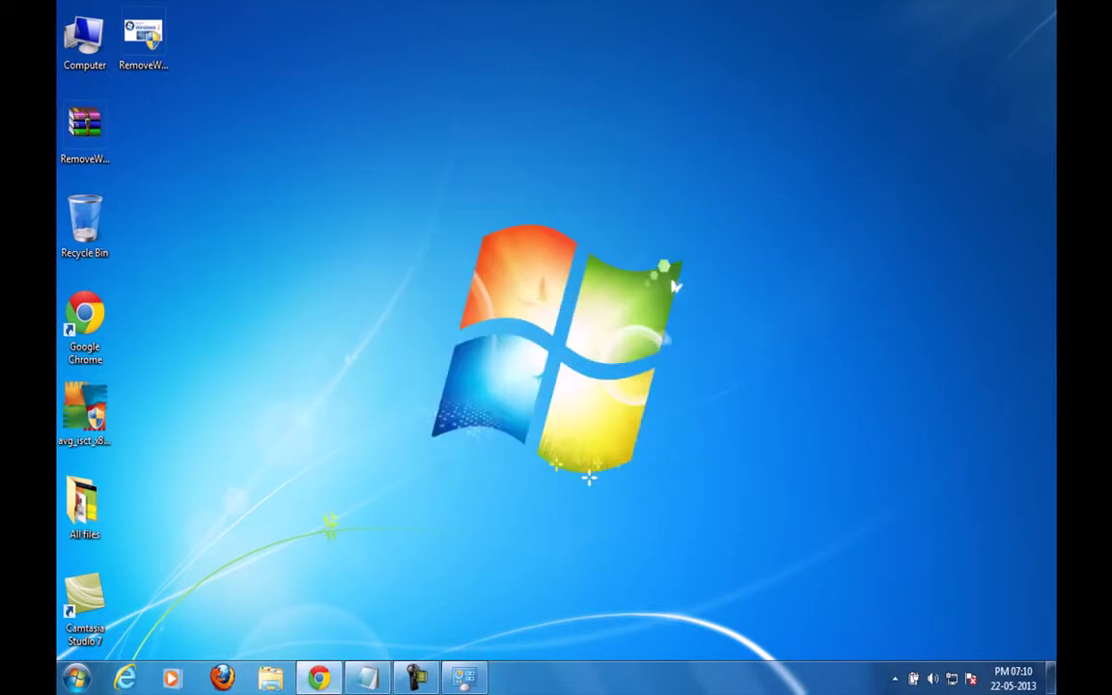
Point out the RemoveWAT executable on the desktop by selecting it and switch back to the Notepad notes.
{"action": "left_click_drag", "start_coordinate": [201, 104], "coordinate": [121, 39]}
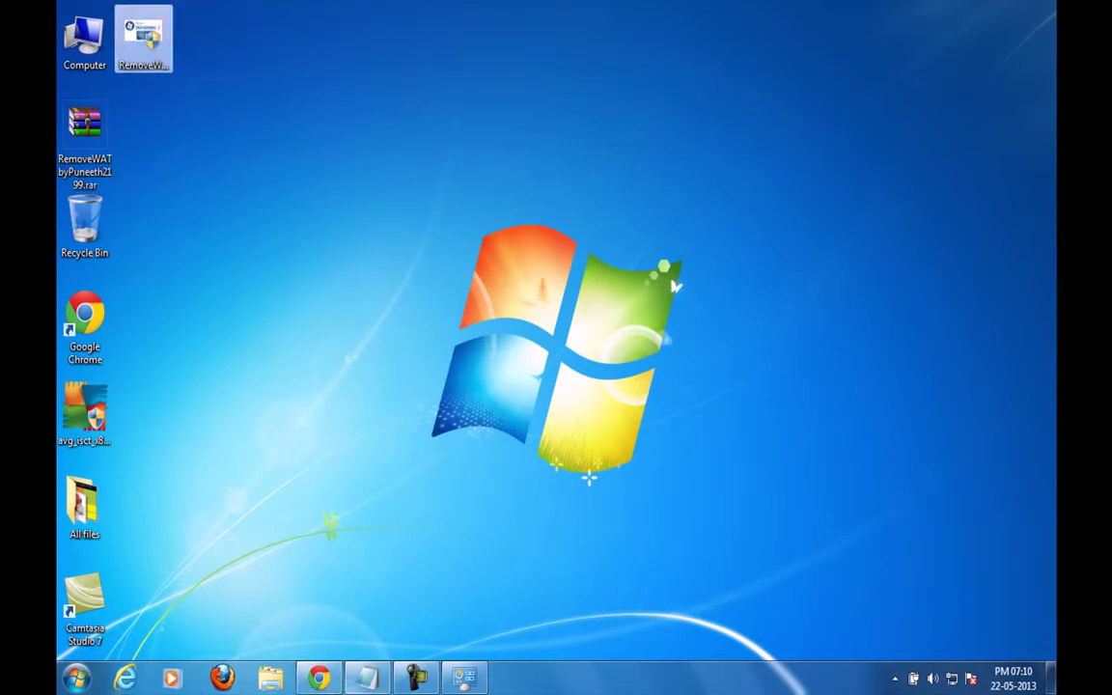
{"action": "left_click", "coordinate": [368, 677]}
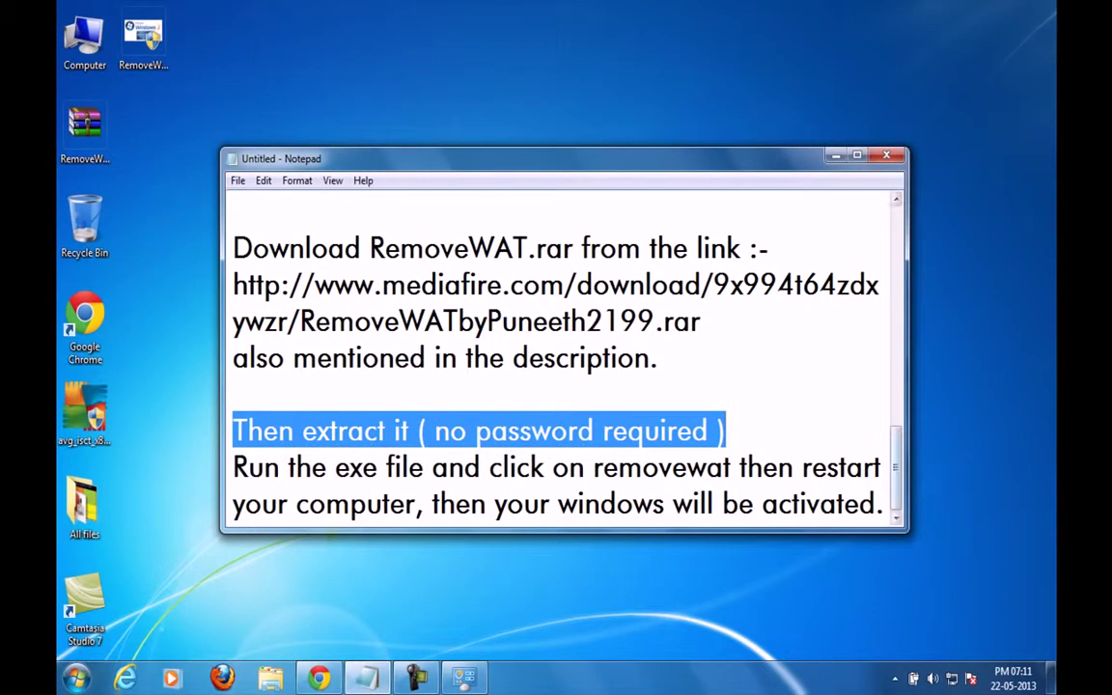
Select update KB971033 in the Installed Updates window and highlight "choose uninstall" in the Notepad notes.
{"action": "left_click", "coordinate": [763, 467]}
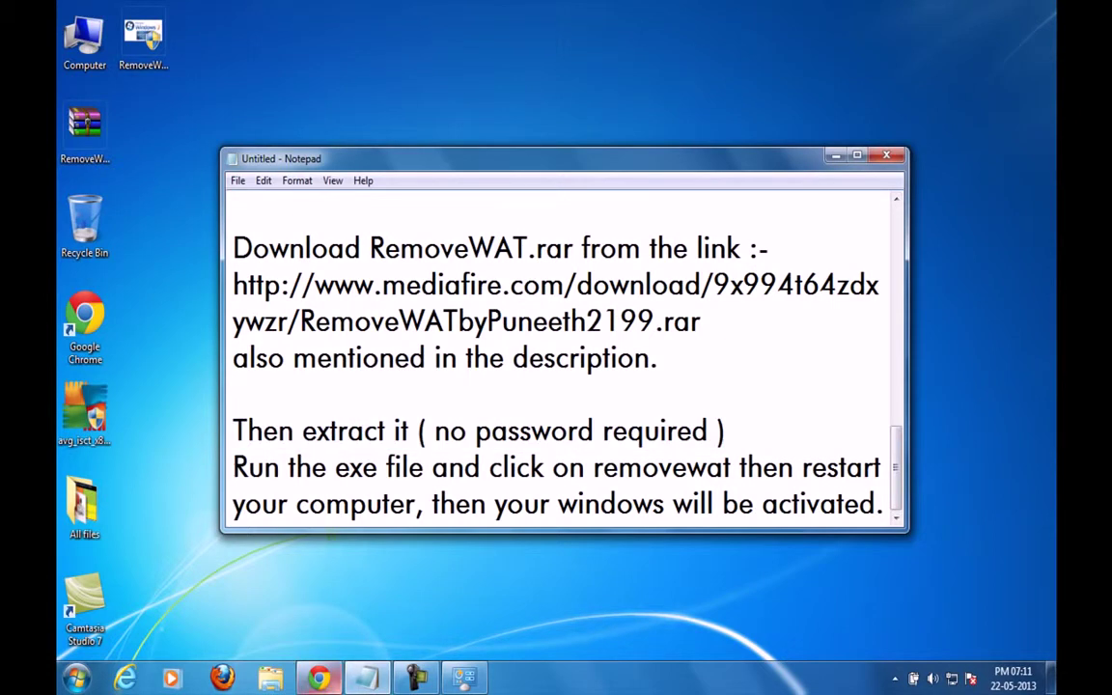
{"action": "left_click", "coordinate": [465, 679]}
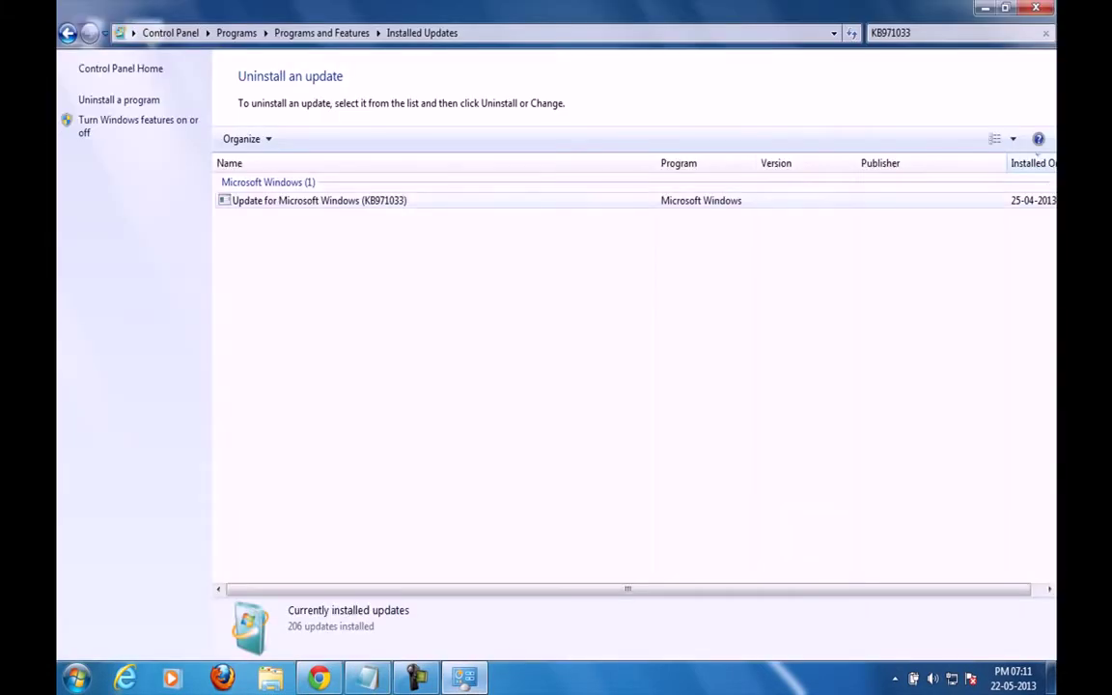
{"action": "left_click", "coordinate": [319, 199]}
{"action": "key", "text": "alt+Tab"}
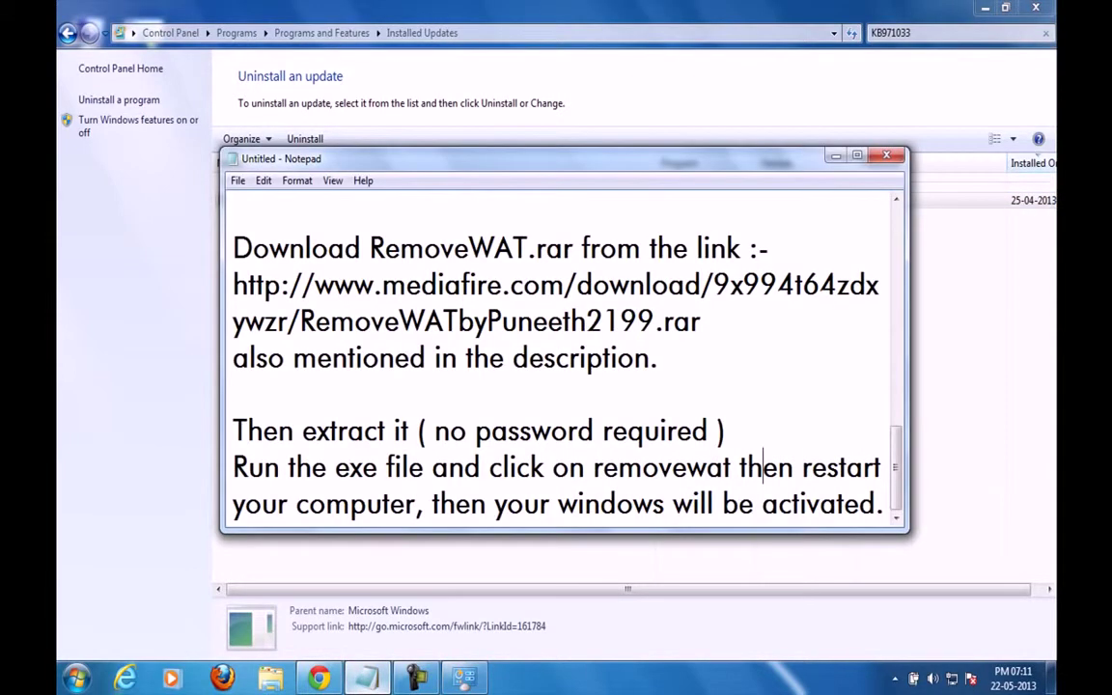
{"action": "scroll", "coordinate": [559, 358], "scroll_direction": "up", "scroll_amount": 3}
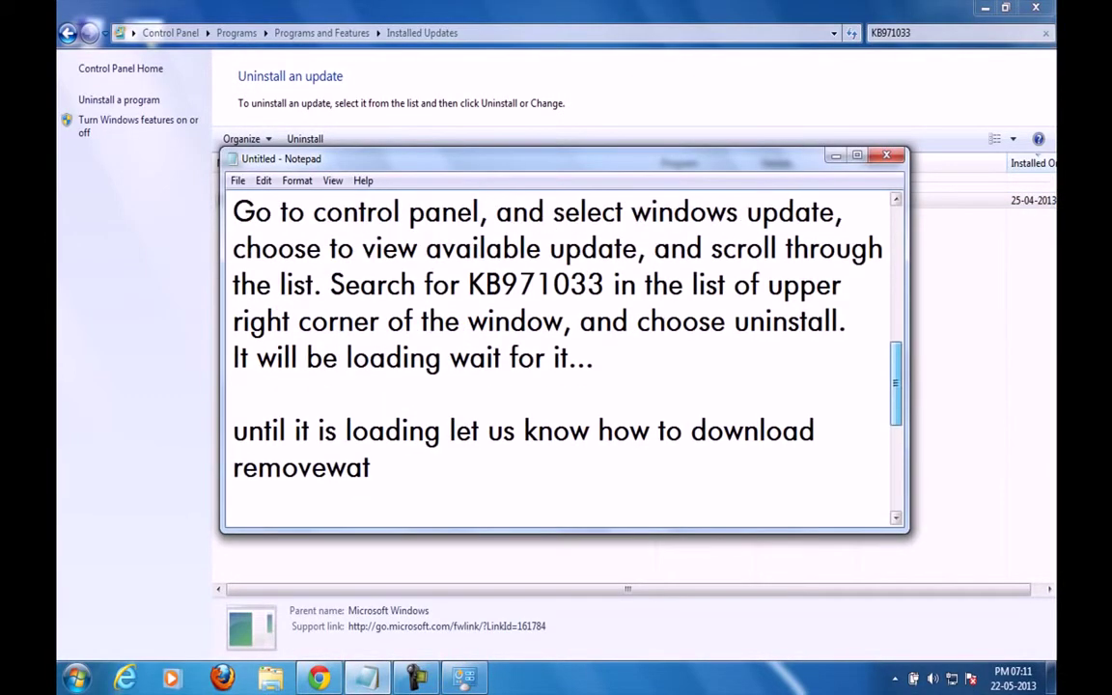
{"action": "left_click_drag", "start_coordinate": [839, 321], "coordinate": [638, 322]}
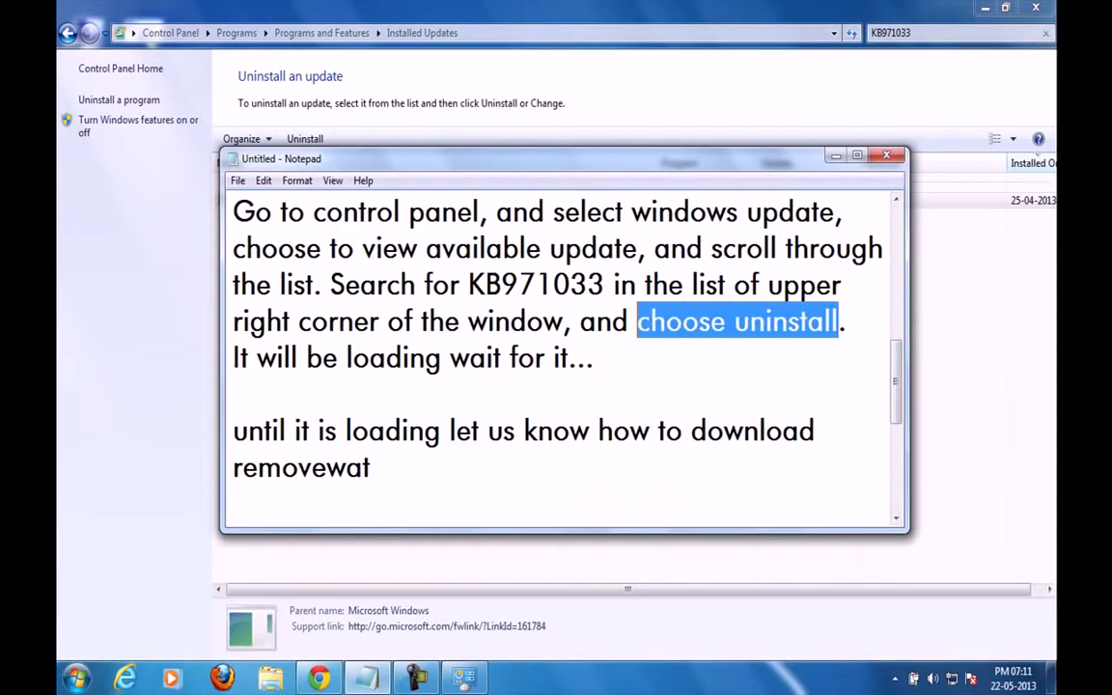
Uninstall the selected KB971033 update from Installed Updates and confirm the removal.
{"action": "key", "text": "alt+Tab"}
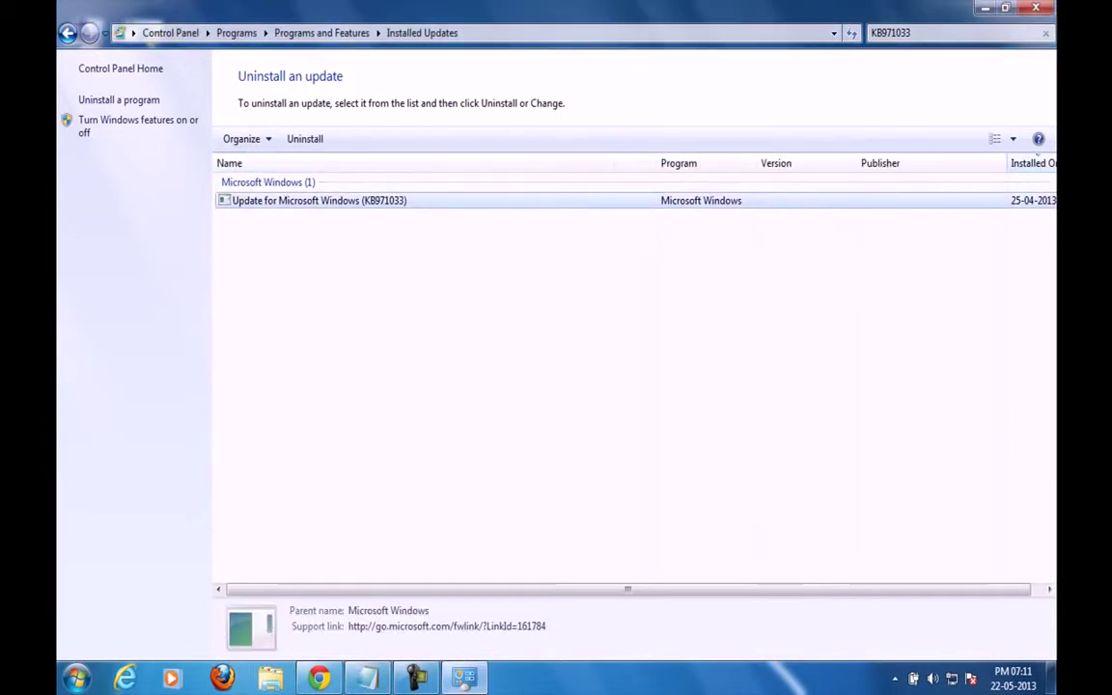
{"action": "left_click", "coordinate": [305, 139]}
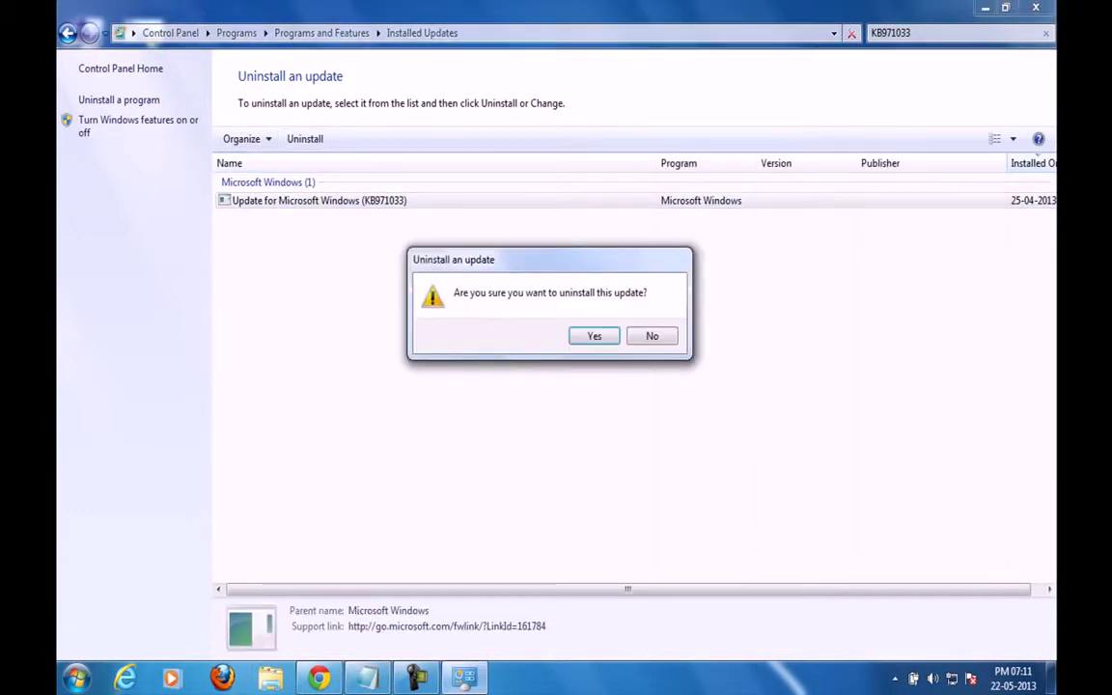
{"action": "key", "text": "Return"}
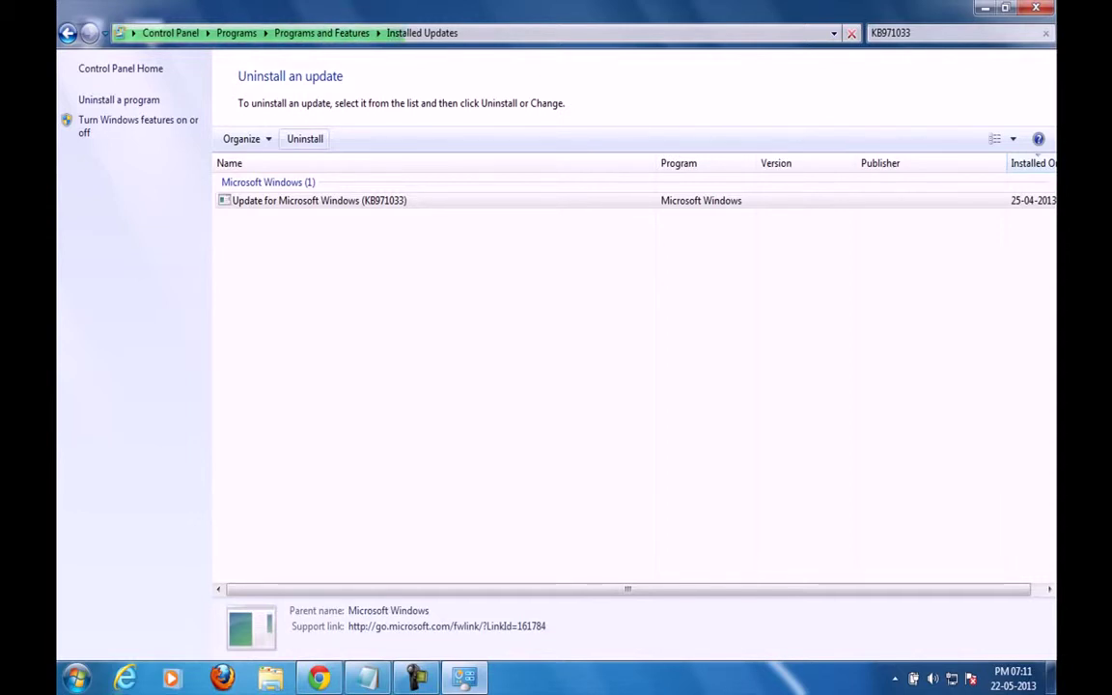
Review the RemoveWAT download and run instructions in the notes, alongside the progress of the update's uninstallation.
{"action": "key", "text": "alt+Tab"}
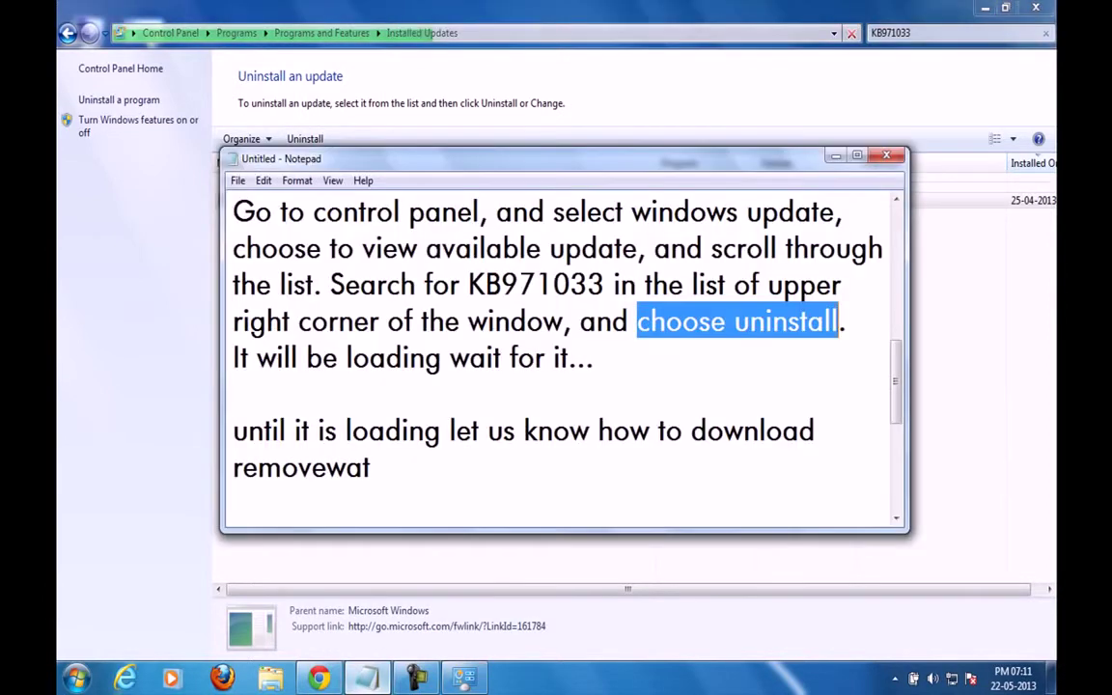
{"action": "left_click_drag", "start_coordinate": [908, 342], "coordinate": [900, 342]}
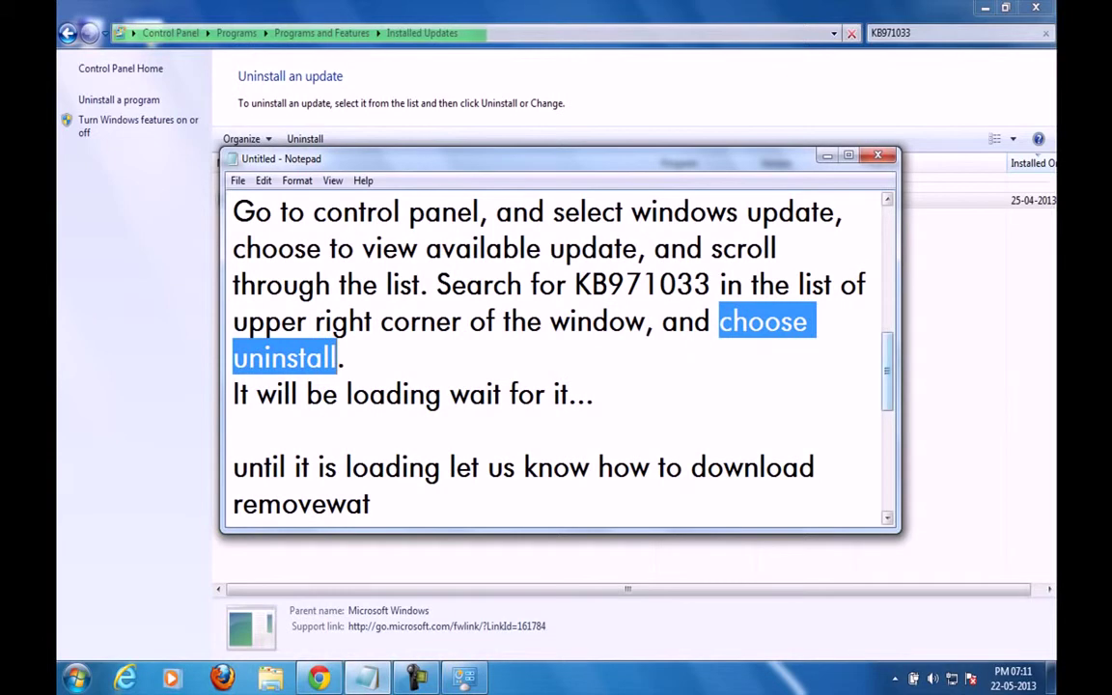
{"action": "scroll", "coordinate": [555, 358], "scroll_direction": "down", "scroll_amount": 4}
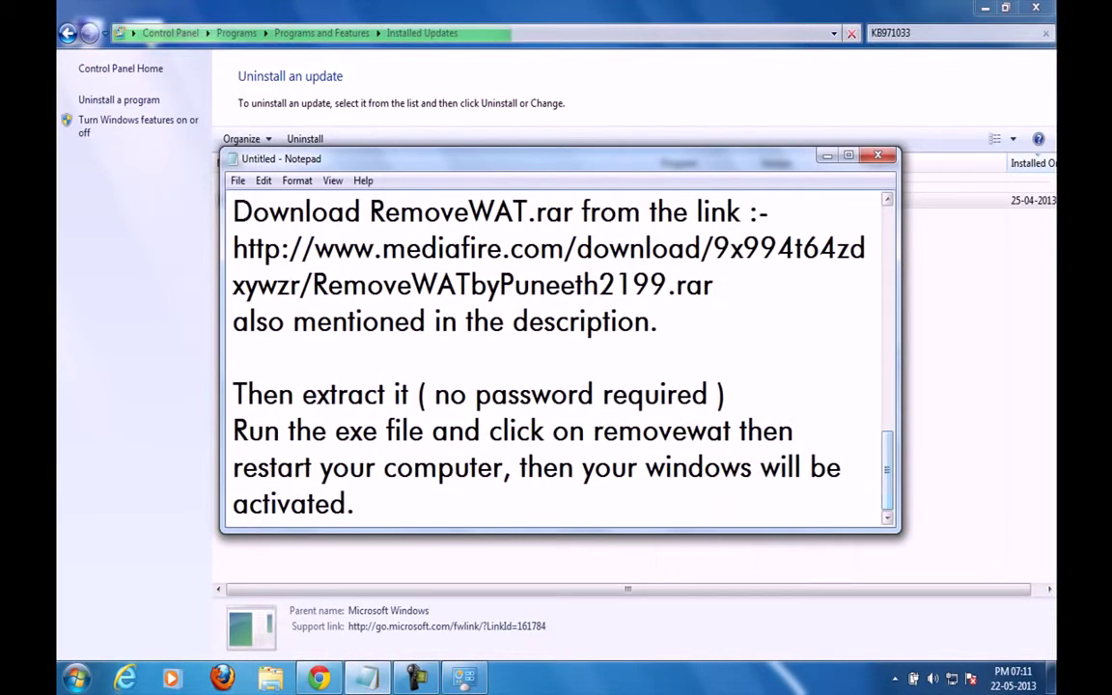
{"action": "key", "text": "alt+Tab"}
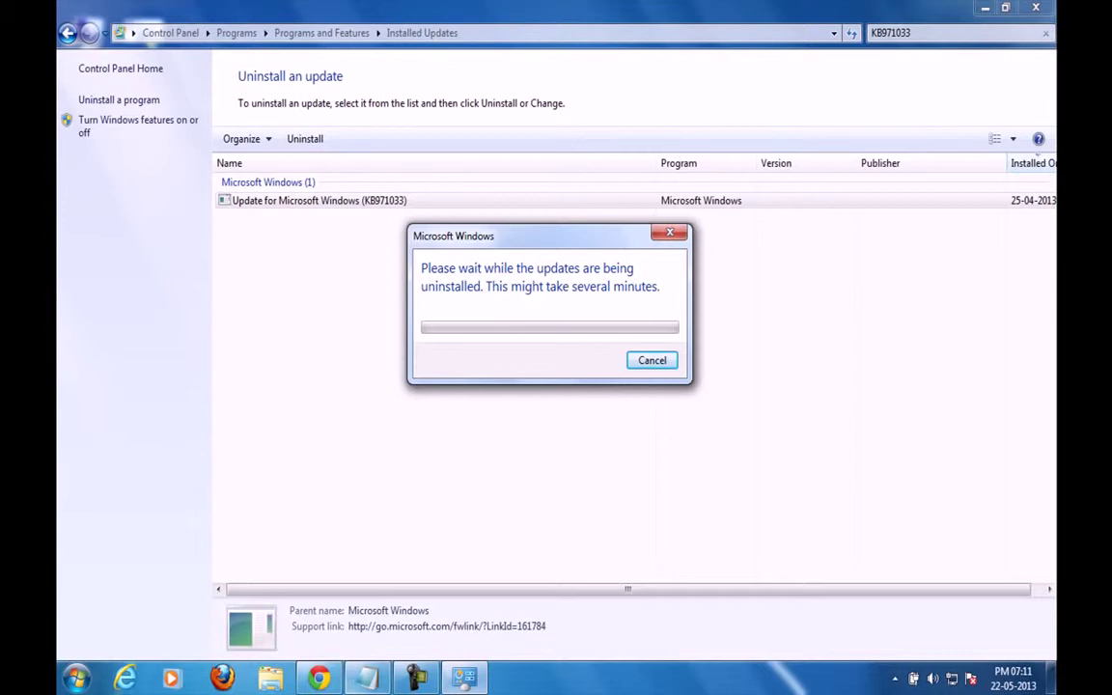
{"action": "key", "text": "alt+Tab"}
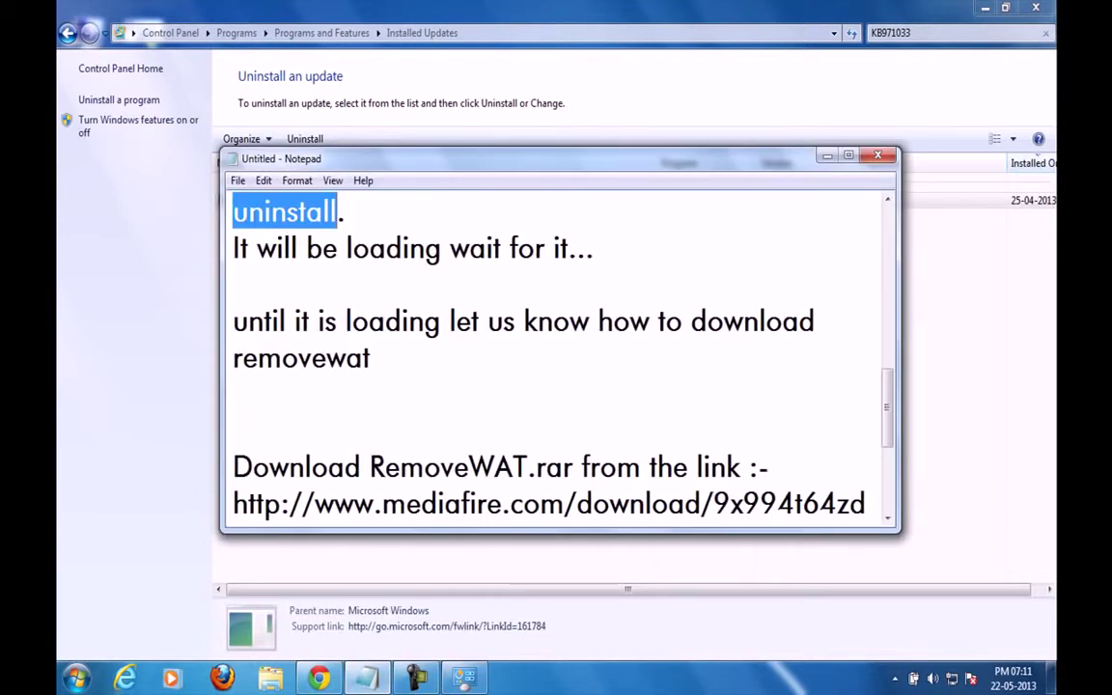
{"action": "scroll", "coordinate": [555, 357], "scroll_direction": "down", "scroll_amount": 3}
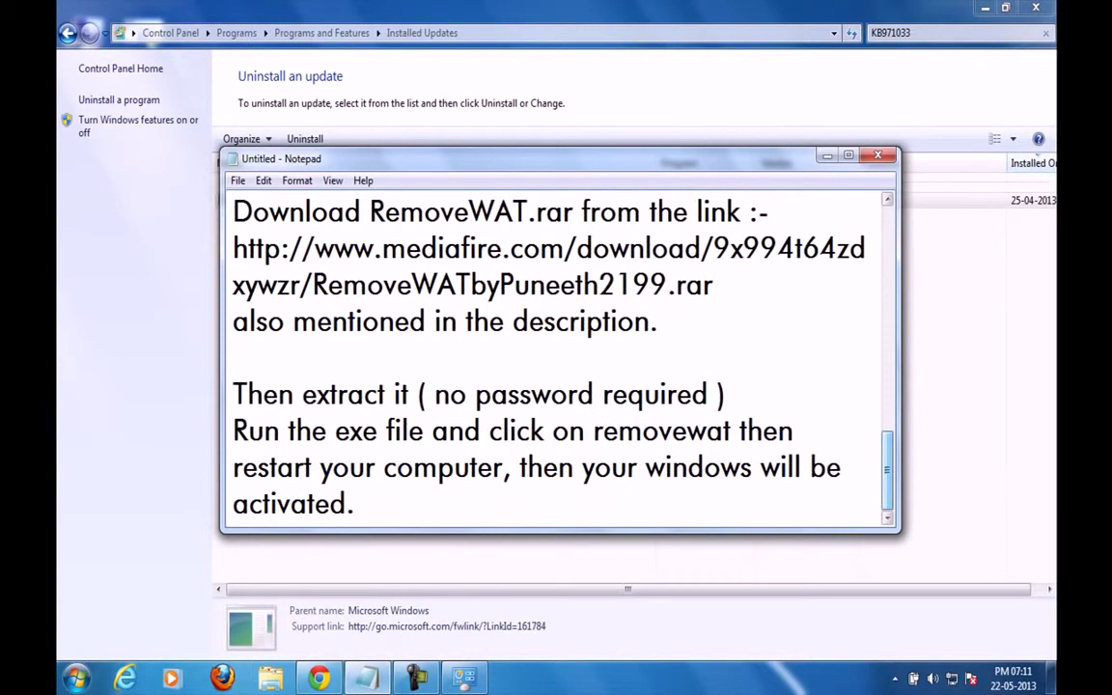
{"action": "key", "text": "super+Down"}
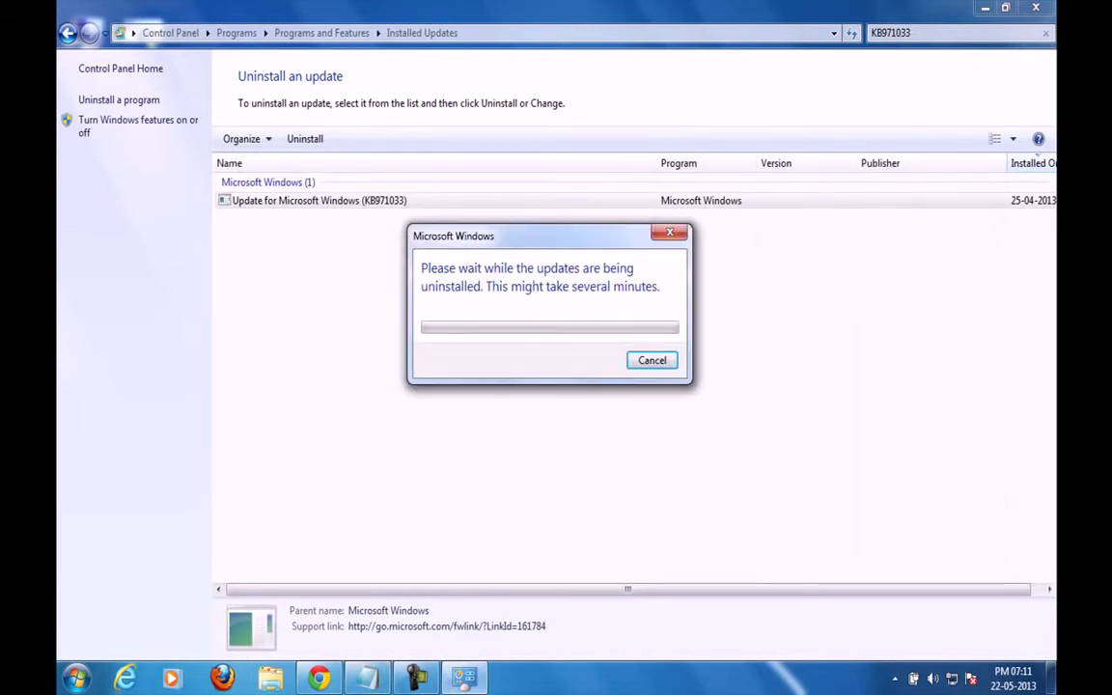
{"action": "mouse_move", "coordinate": [540, 236]}
{"action": "left_mouse_down"}
{"action": "mouse_move", "coordinate": [550, 284]}
{"action": "mouse_move", "coordinate": [552, 250]}
{"action": "left_mouse_up"}
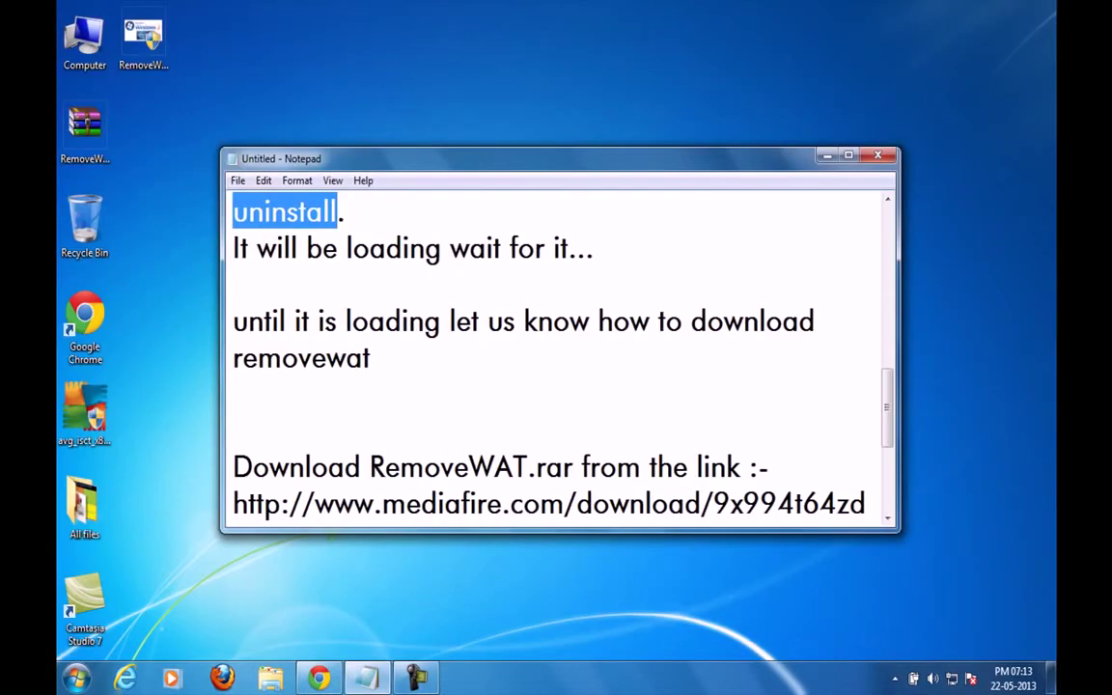
Insert "Once the update is uninstalled," before "Run the exe file" in the notes.
{"action": "scroll", "coordinate": [556, 357], "scroll_direction": "down", "scroll_amount": 3}
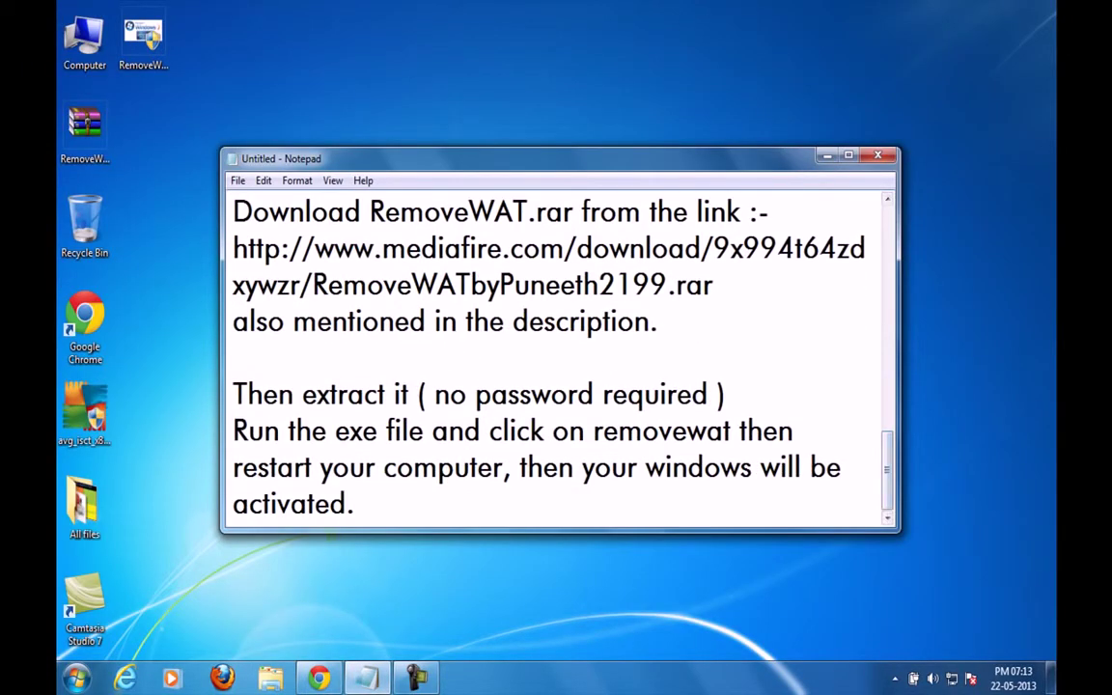
{"action": "type", "text": "Onc"}
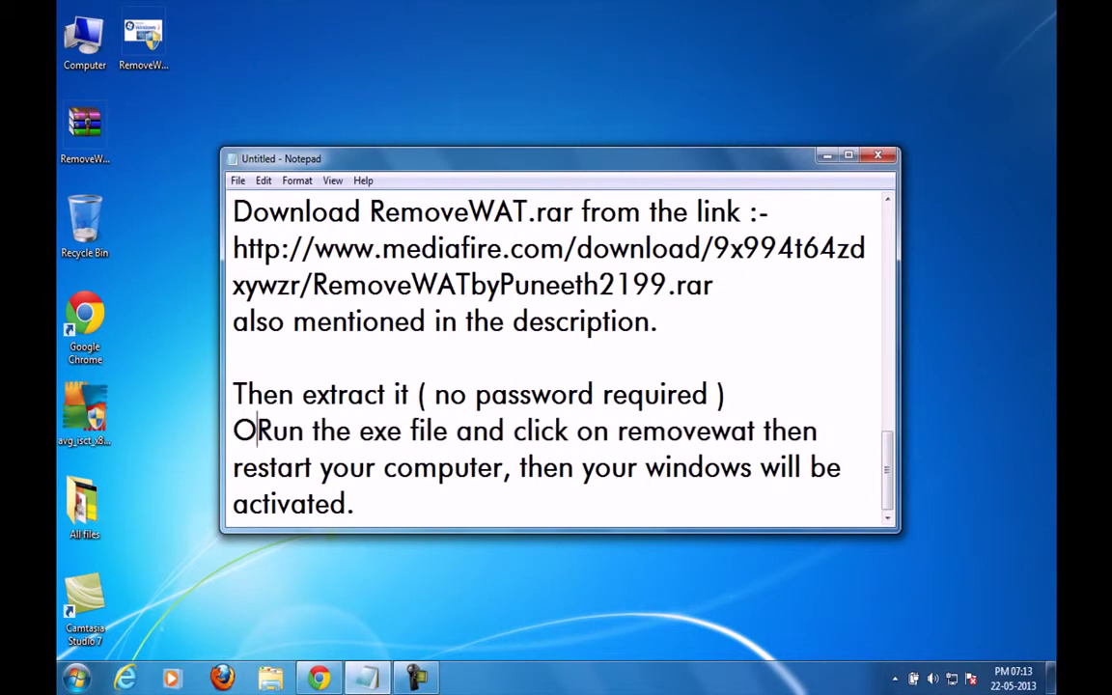
{"action": "type", "text": "e the update "}
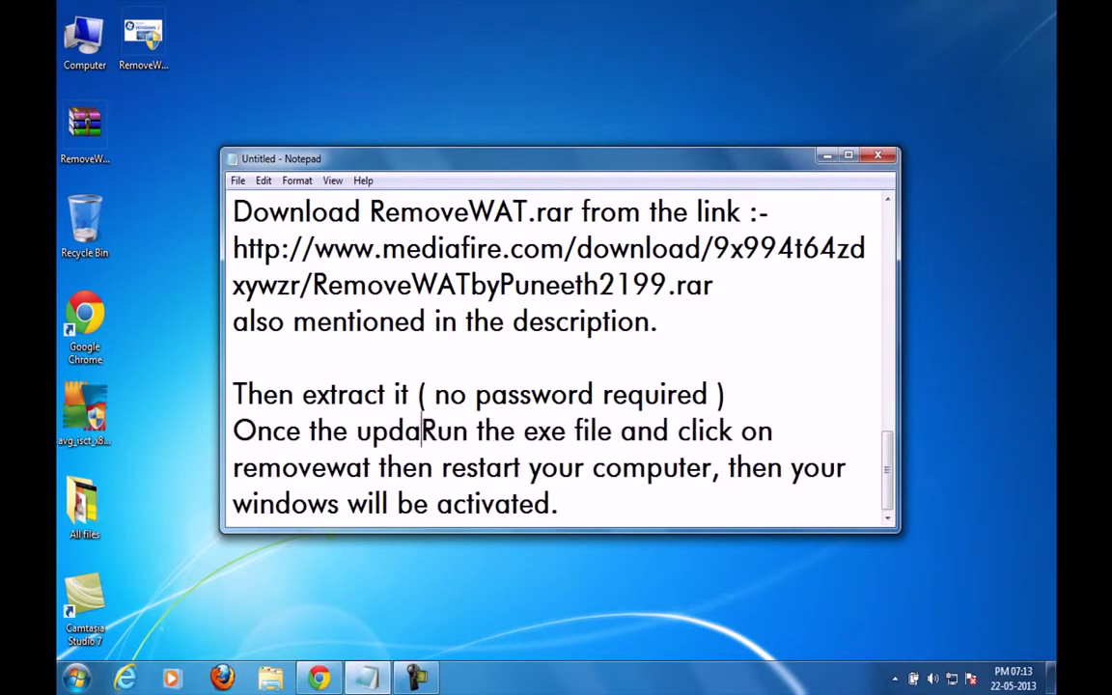
{"action": "type", "text": "is uninstalle"}
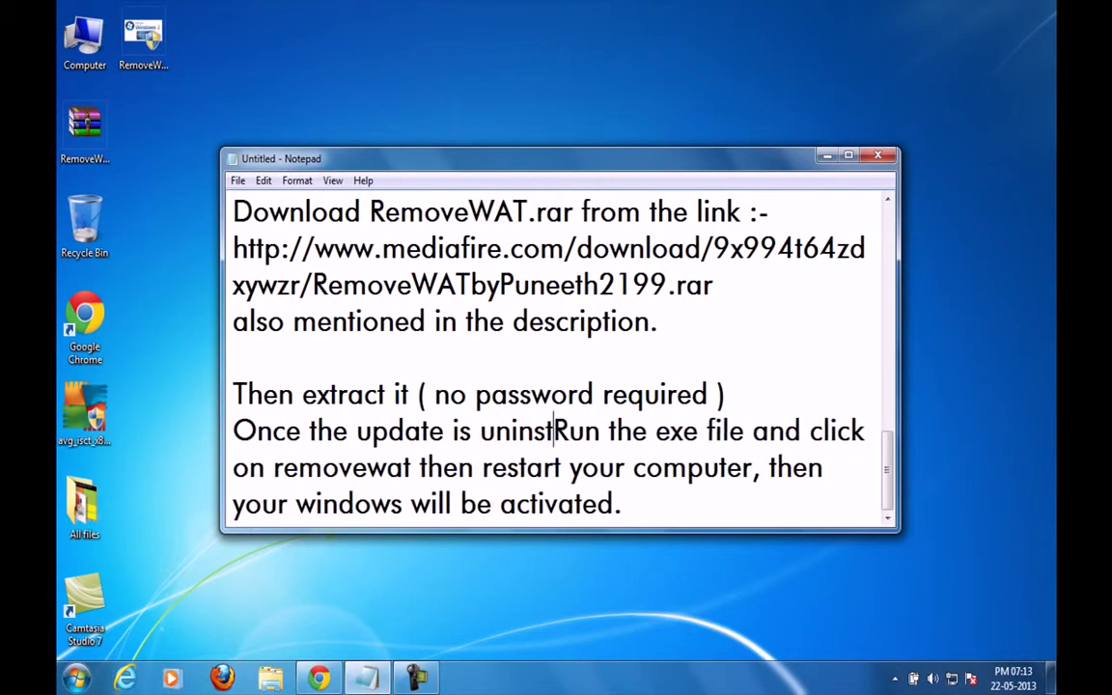
{"action": "type", "text": "d,"}
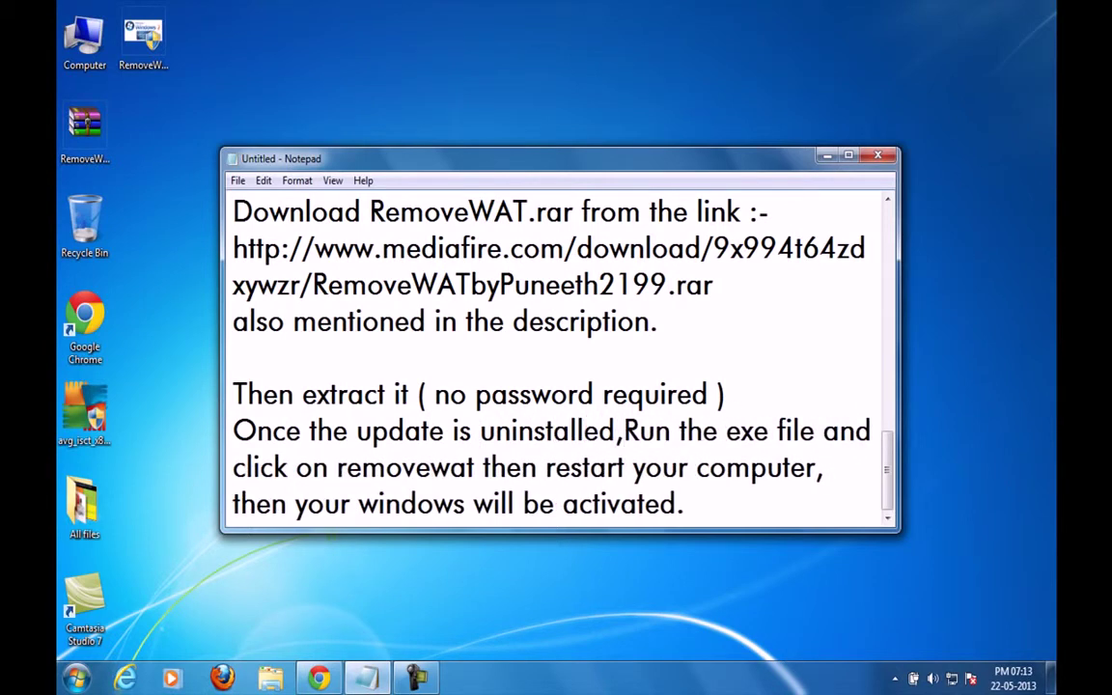
Insert "removeWAT." before "exe" in the run instruction and highlight the full file name removeWAT.exe.
{"action": "key", "text": "shift+Right"}
{"action": "key", "text": "shift+Right"}
{"action": "key", "text": "shift+Right"}
{"action": "key", "text": "shift+Right"}
{"action": "key", "text": "shift+Right"}
{"action": "key", "text": "shift+Right"}
{"action": "key", "text": "shift+Right"}
{"action": "key", "text": "shift+Right"}
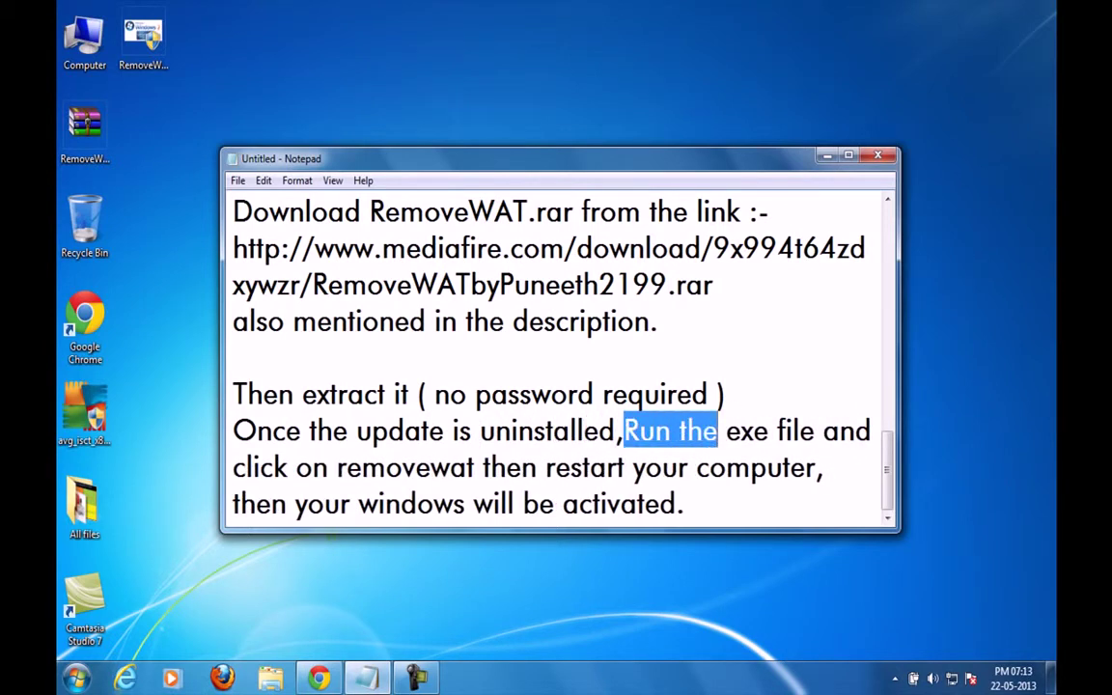
{"action": "key", "text": "Right"}
{"action": "type", "text": "removeWAT."}
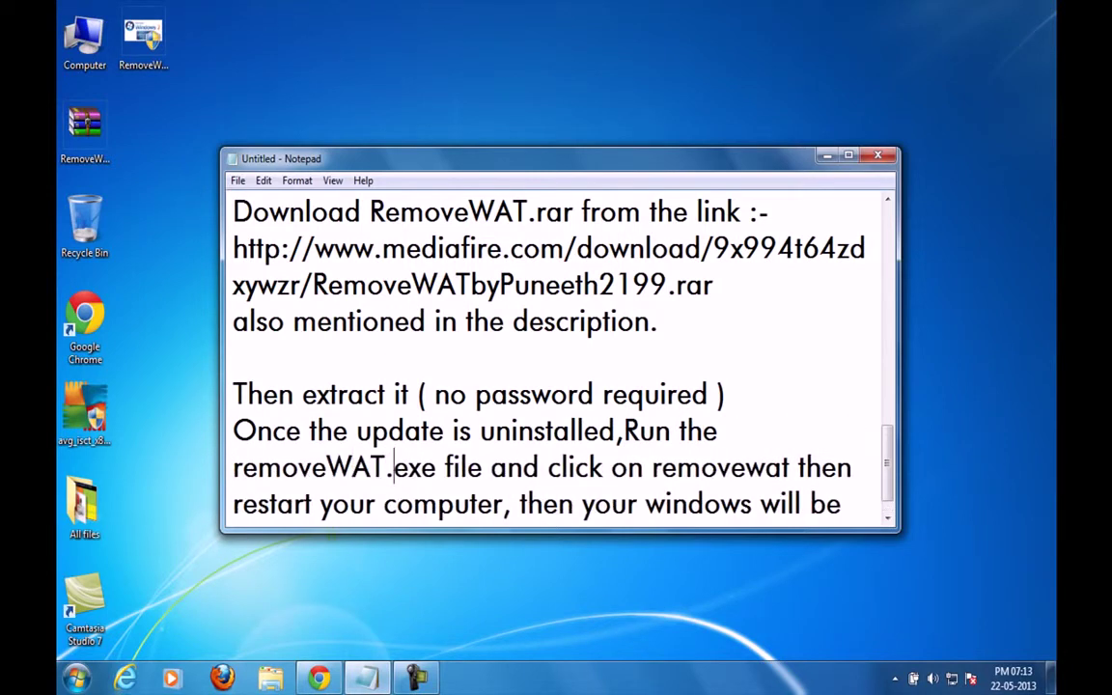
{"action": "key", "text": "Right"}
{"action": "key", "text": "Right"}
{"action": "key", "text": "Right"}
{"action": "key", "text": "shift+End"}
{"action": "key", "text": "shift+Home"}
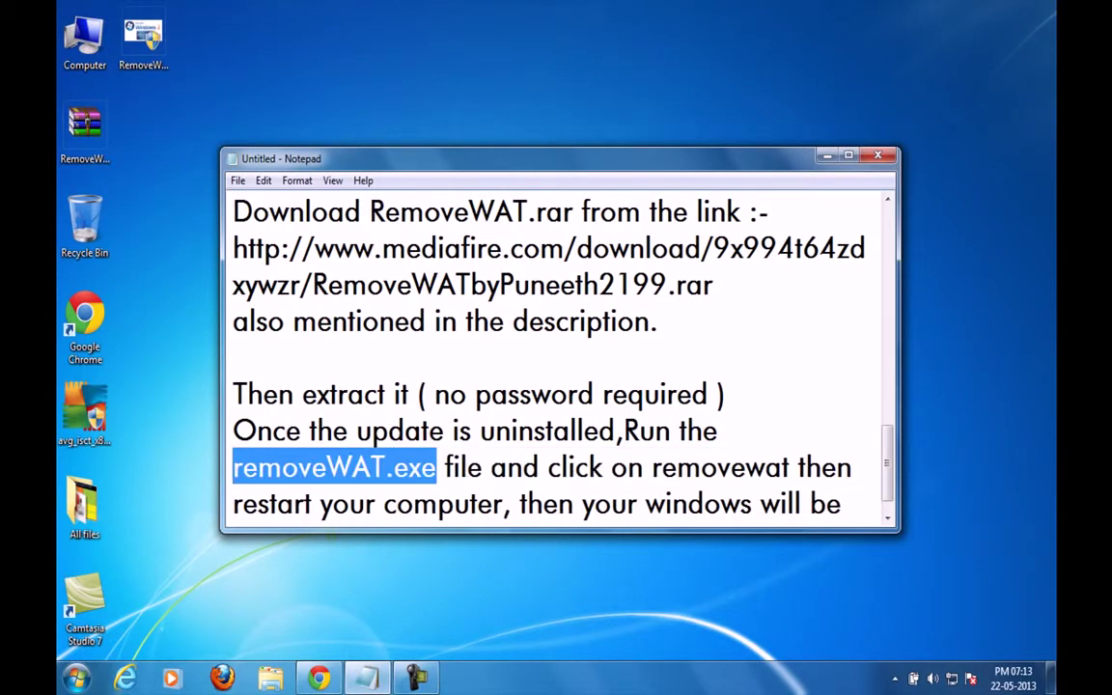
Delete the words "and click on removewat" from the run instruction in the notes.
{"action": "left_click", "coordinate": [561, 467]}
{"action": "left_click_drag", "start_coordinate": [794, 467], "coordinate": [489, 468]}
{"action": "key", "text": "Delete"}
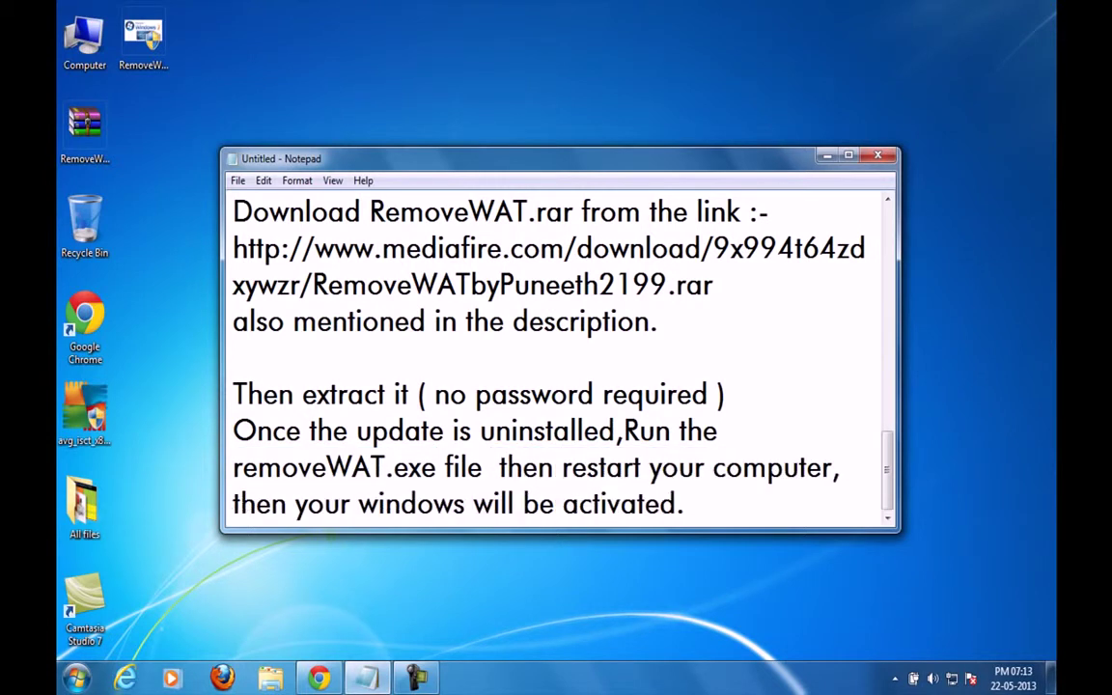
Highlight the closing instruction "then restart your computer, then your windows will be activated." in the notes.
{"action": "key", "text": "ctrl+shift+Right"}
{"action": "key", "text": "ctrl+shift+Right"}
{"action": "key", "text": "ctrl+shift+Right"}
{"action": "key", "text": "ctrl+shift+Right"}
{"action": "key", "text": "ctrl+shift+Right"}
{"action": "key", "text": "shift+Down"}
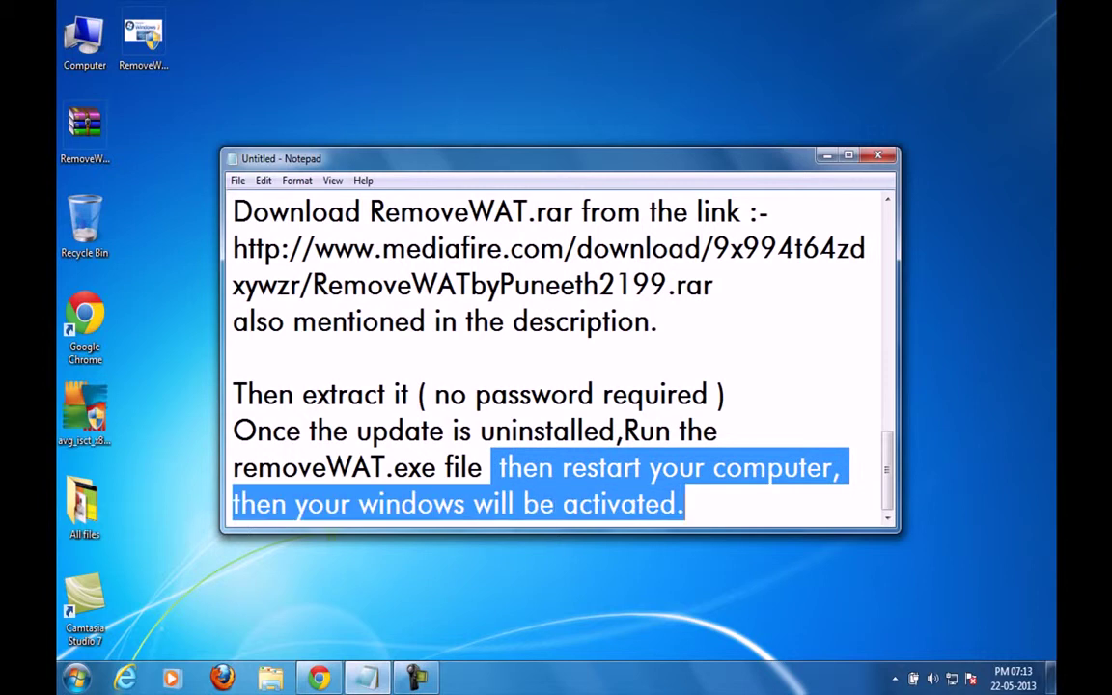
Run RemoveWAT.exe from the desktop, start the Remove WAT operation and accept the prompt to begin.
{"action": "left_click", "coordinate": [330, 610]}
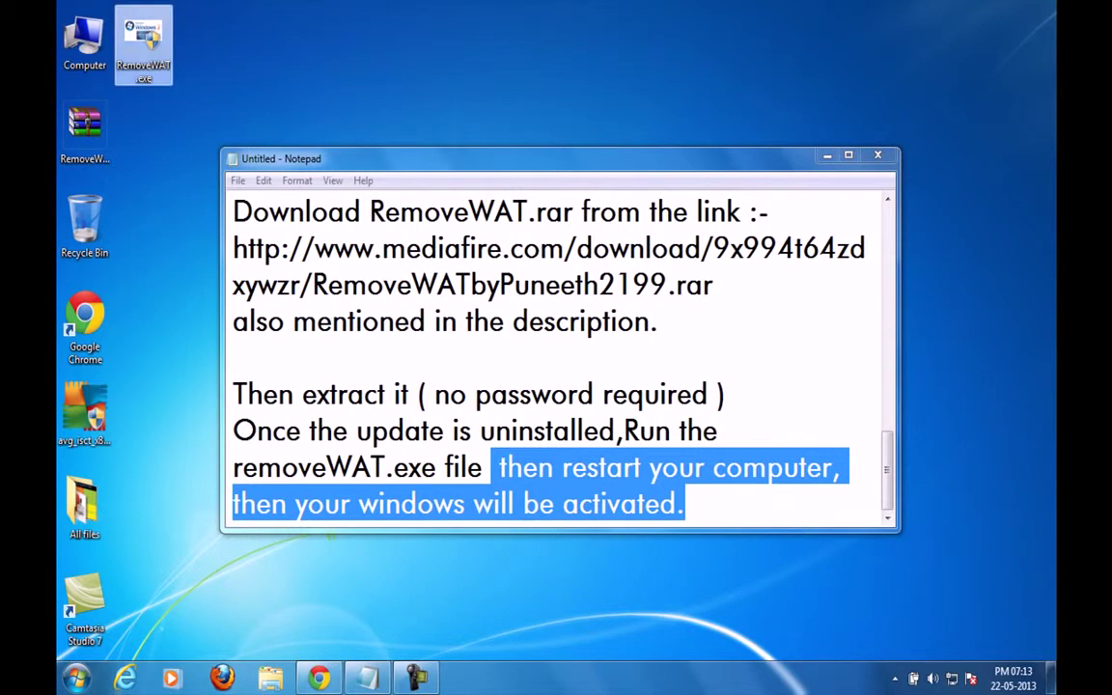
{"action": "key", "text": "super+d"}
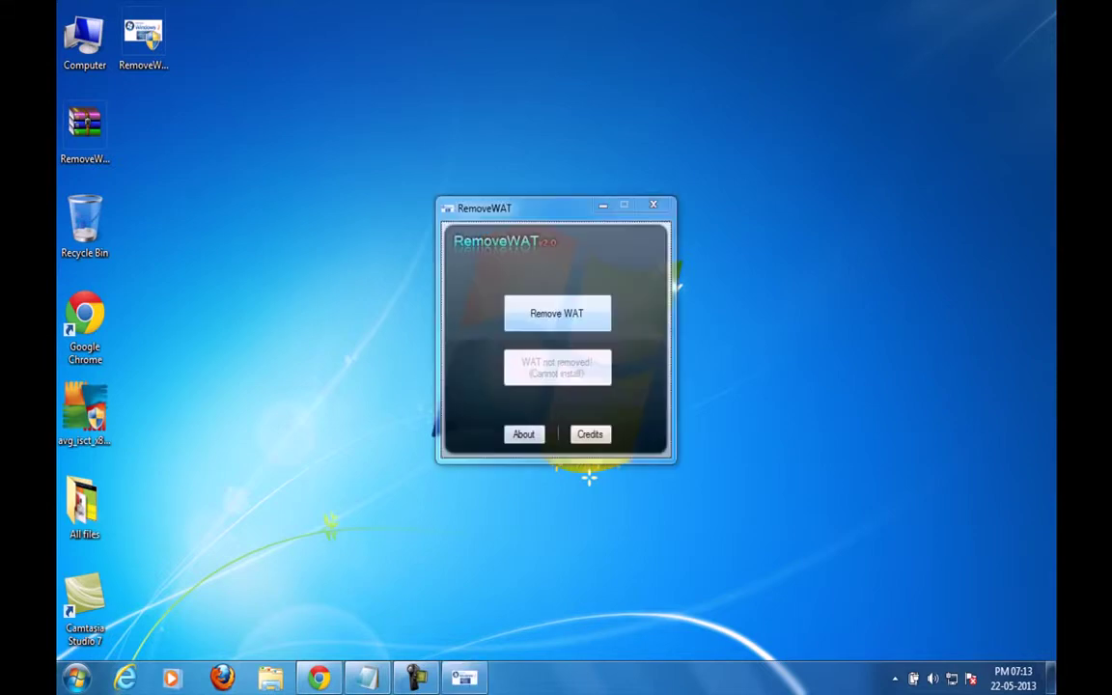
{"action": "key", "text": "Return"}
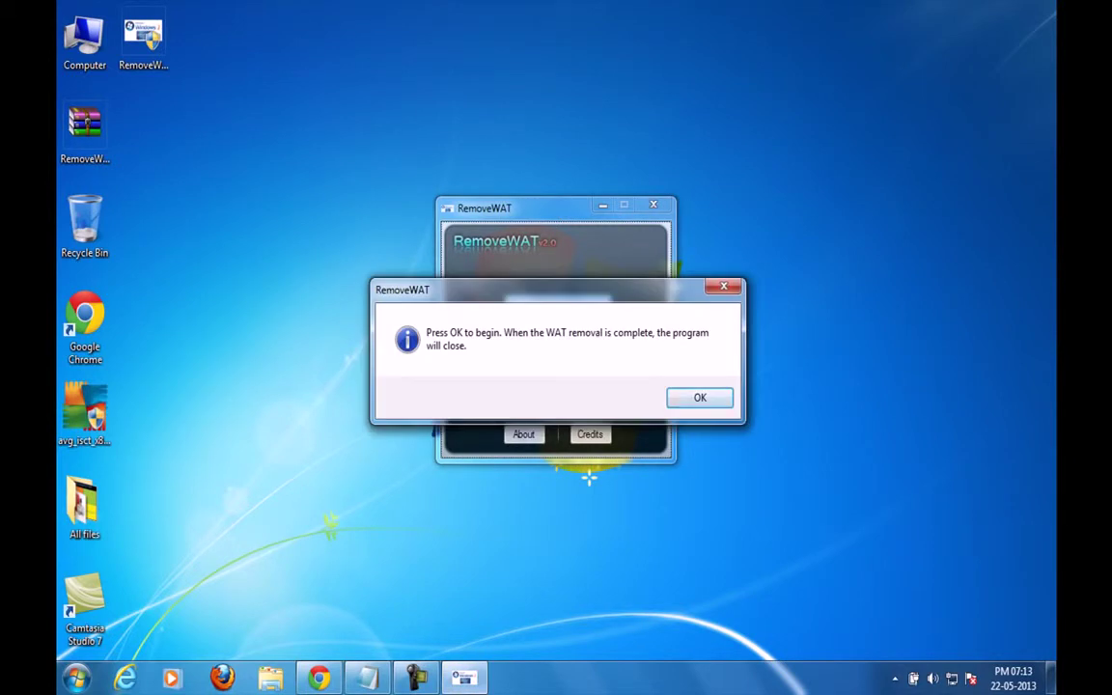
{"action": "key", "text": "Return"}
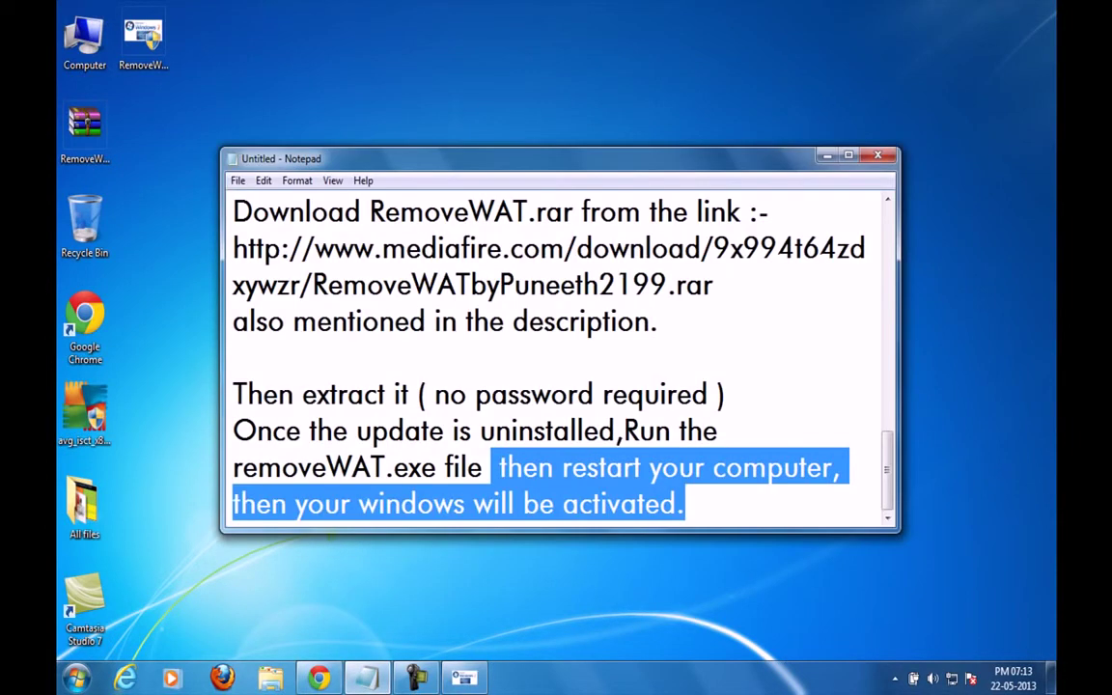
Check the RemoveWAT window's progress and add an empty line at the end of the notes.
{"action": "left_click", "coordinate": [685, 504]}
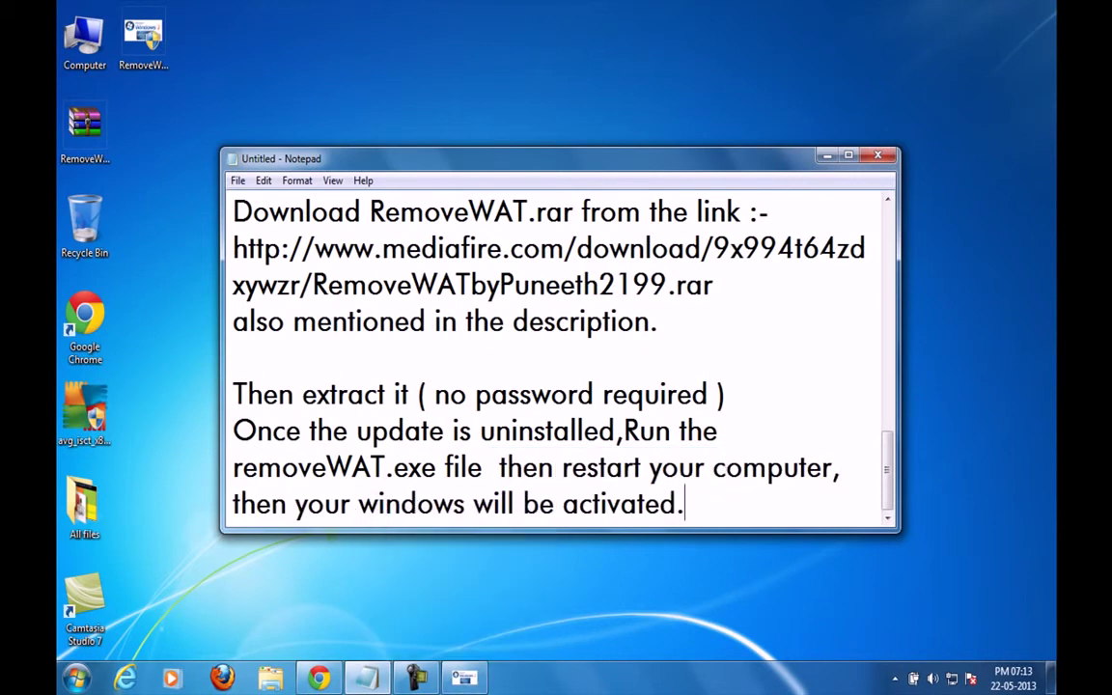
{"action": "left_click", "coordinate": [464, 678]}
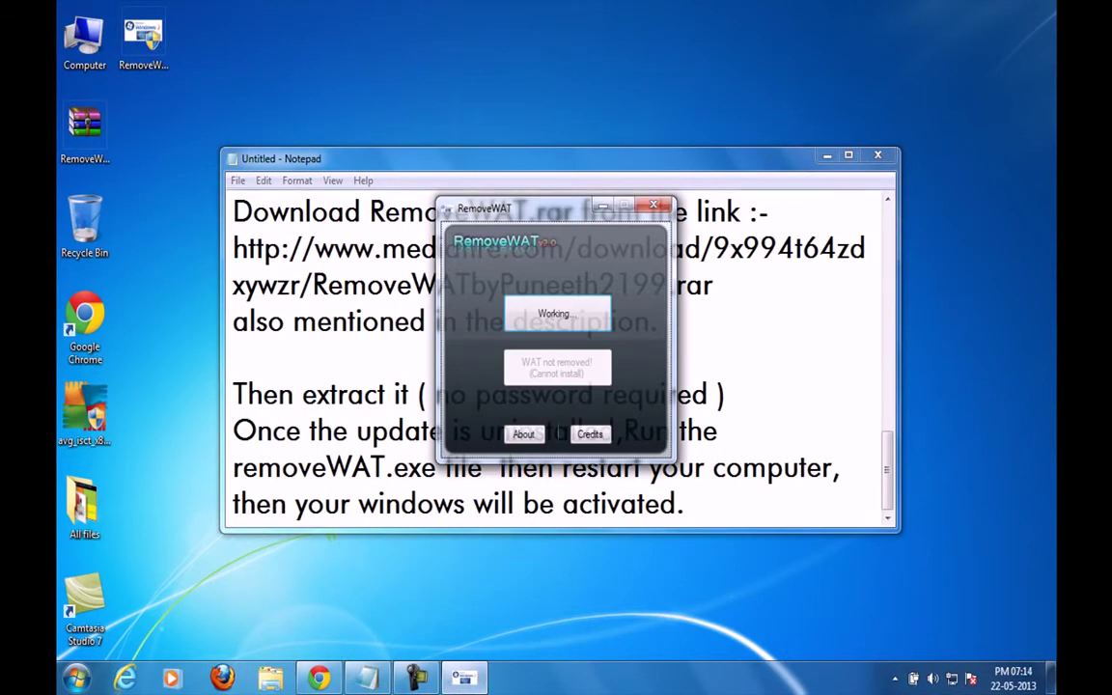
{"action": "left_click", "coordinate": [685, 504]}
{"action": "key", "text": "Return"}
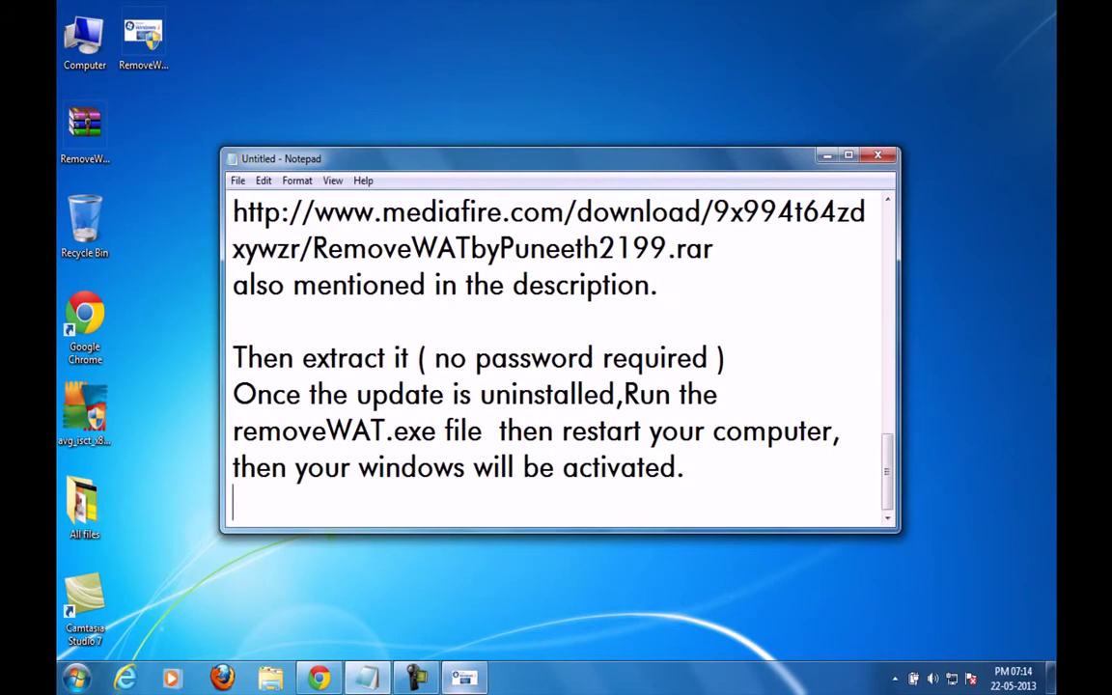
Bring the RemoveWAT window to the front and move the Notepad window below it.
{"action": "left_click", "coordinate": [464, 678]}
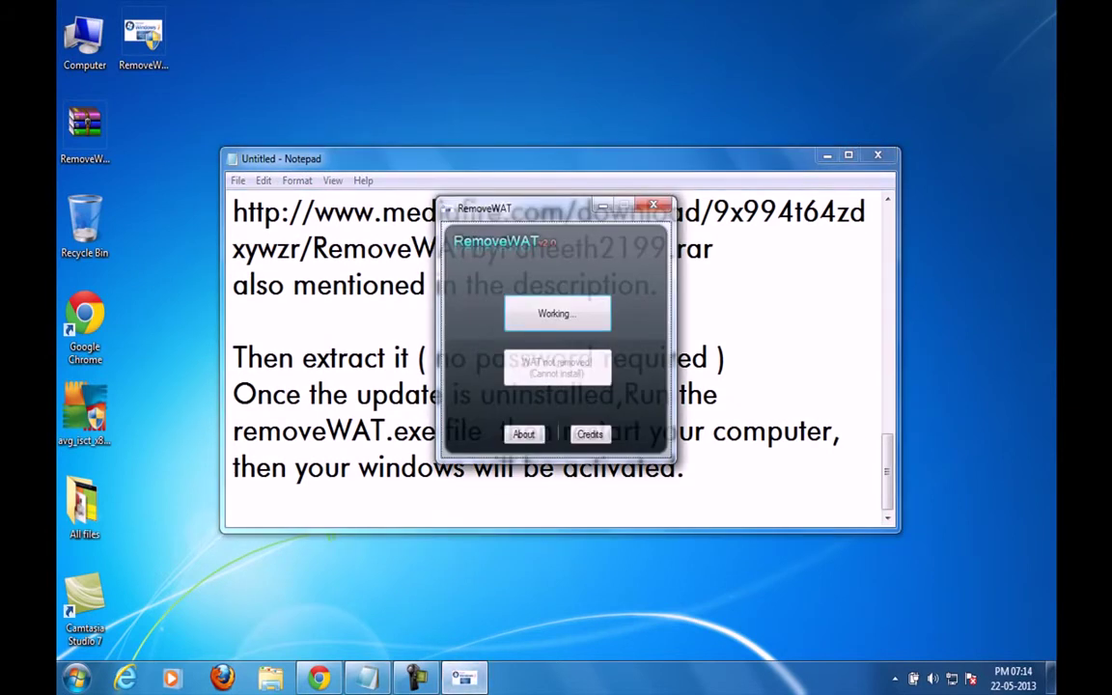
{"action": "left_click_drag", "start_coordinate": [561, 158], "coordinate": [590, 408]}
{"action": "left_click_drag", "start_coordinate": [417, 408], "coordinate": [389, 520]}
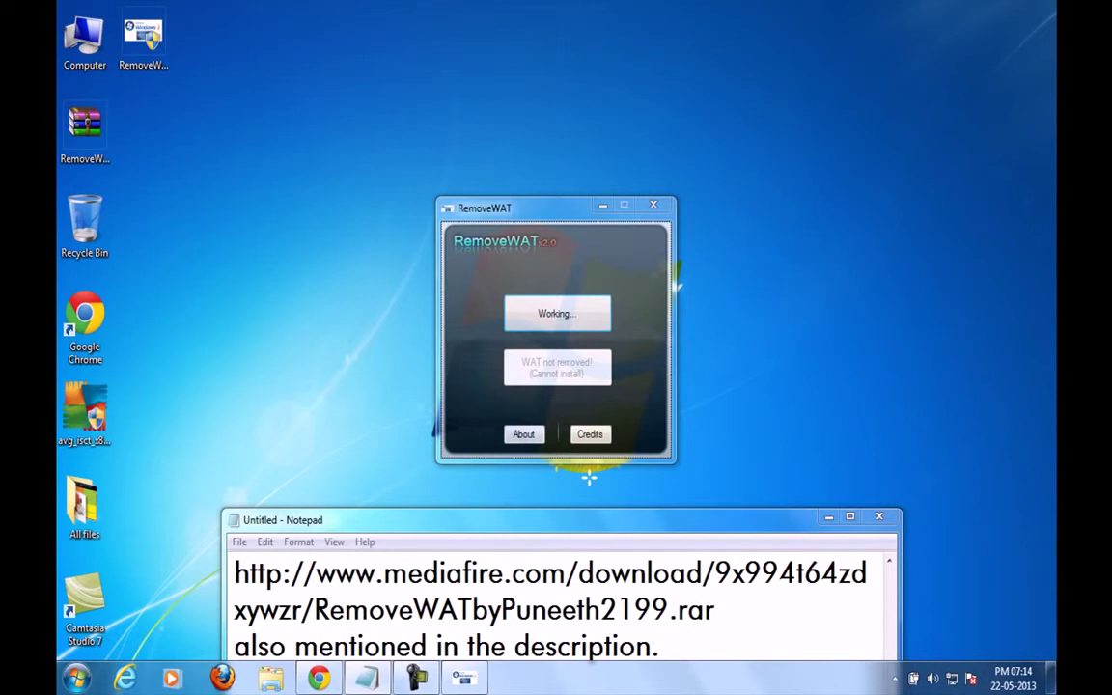
Move the Notepad window up and add the line "It will ask you to restart your computer like this" below a blank line.
{"action": "left_click_drag", "start_coordinate": [589, 520], "coordinate": [642, 273]}
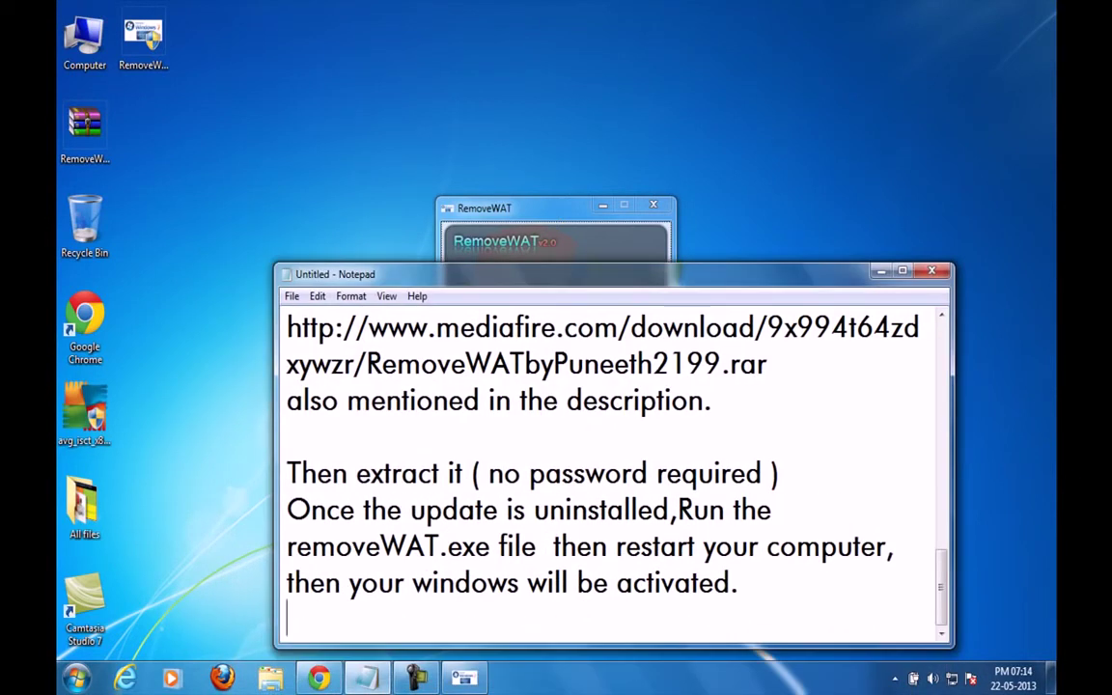
{"action": "key", "text": "Return"}
{"action": "key", "text": "Return"}
{"action": "type", "text": "It i"}
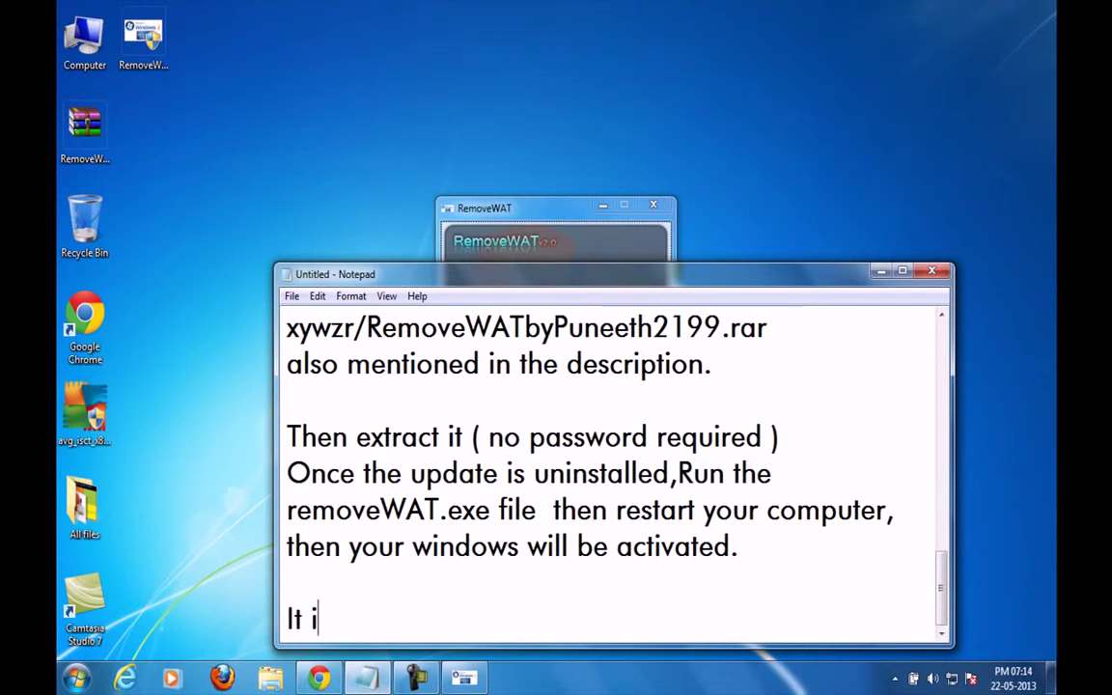
{"action": "key", "text": "BackSpace"}
{"action": "type", "text": "will ask "}
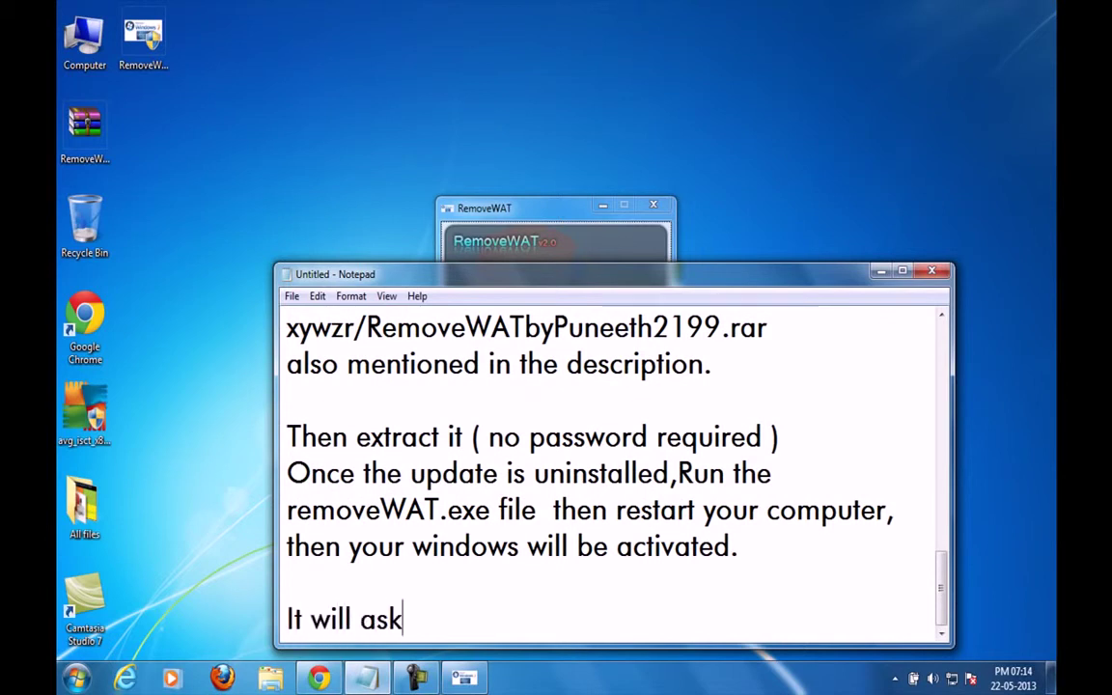
{"action": "type", "text": "you to res"}
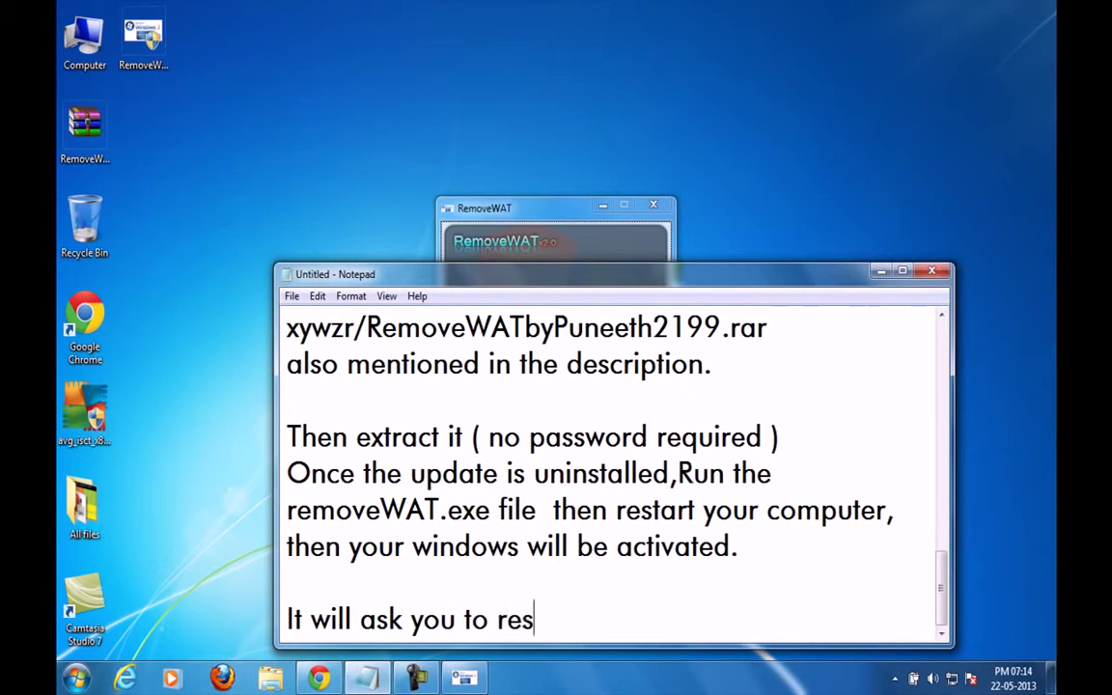
{"action": "type", "text": "tart your compu"}
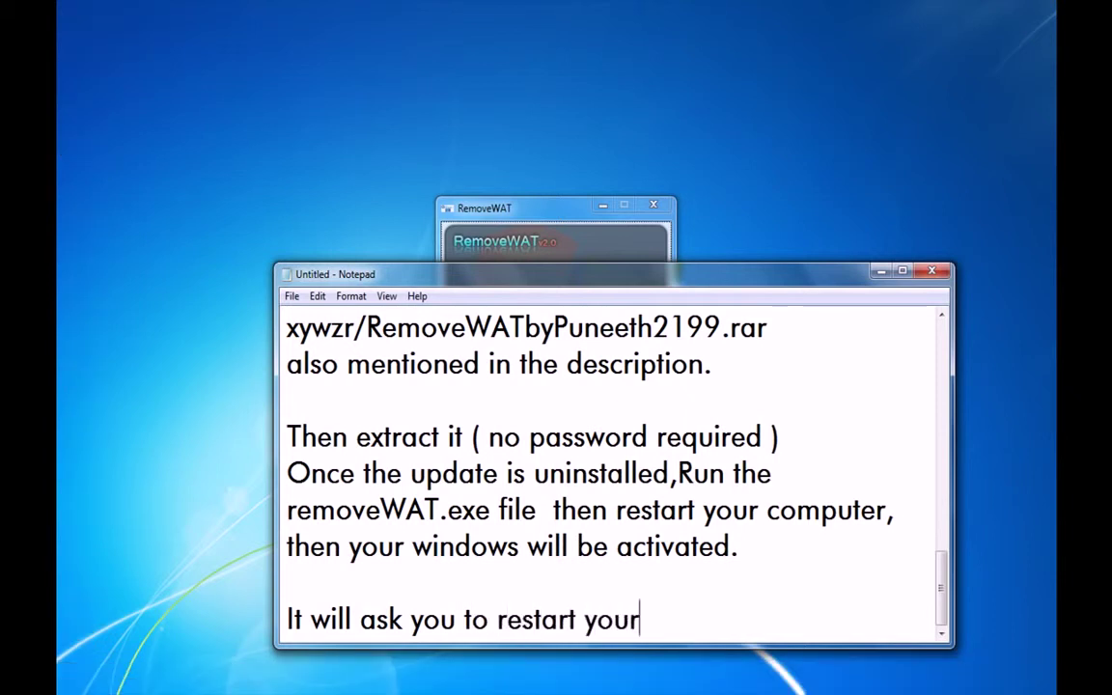
{"action": "type", "text": "ter like this"}
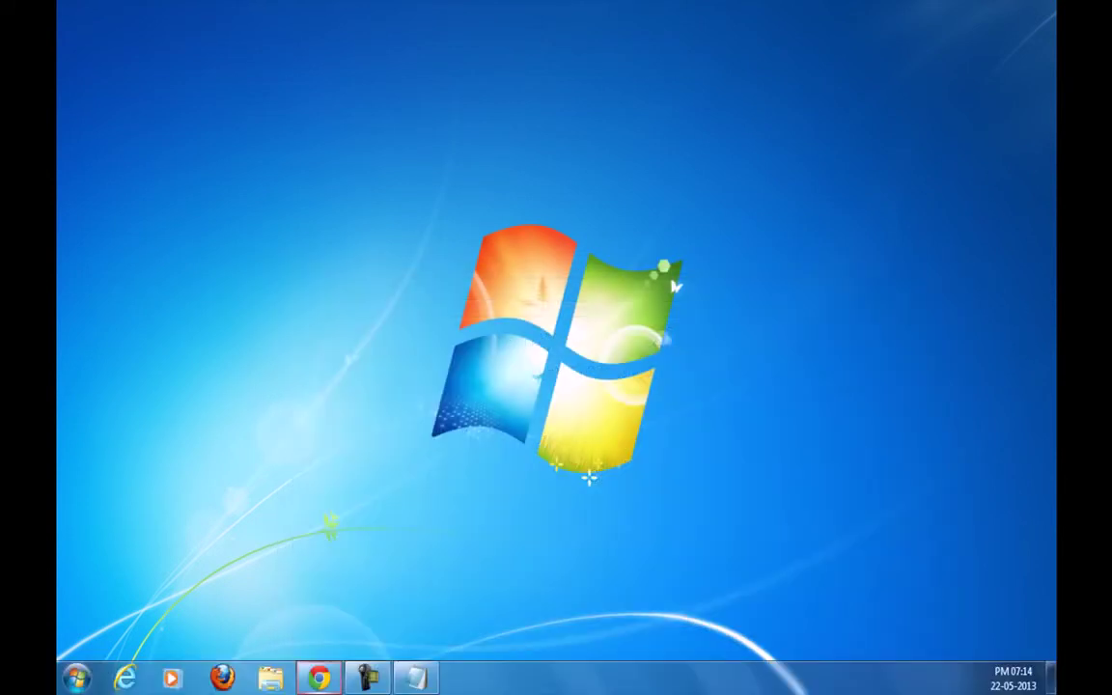
Bring the notes back up and replace the closing words "like this" with "restart it and your windows 7 will be activated.".
{"action": "mouse_move", "coordinate": [319, 678]}
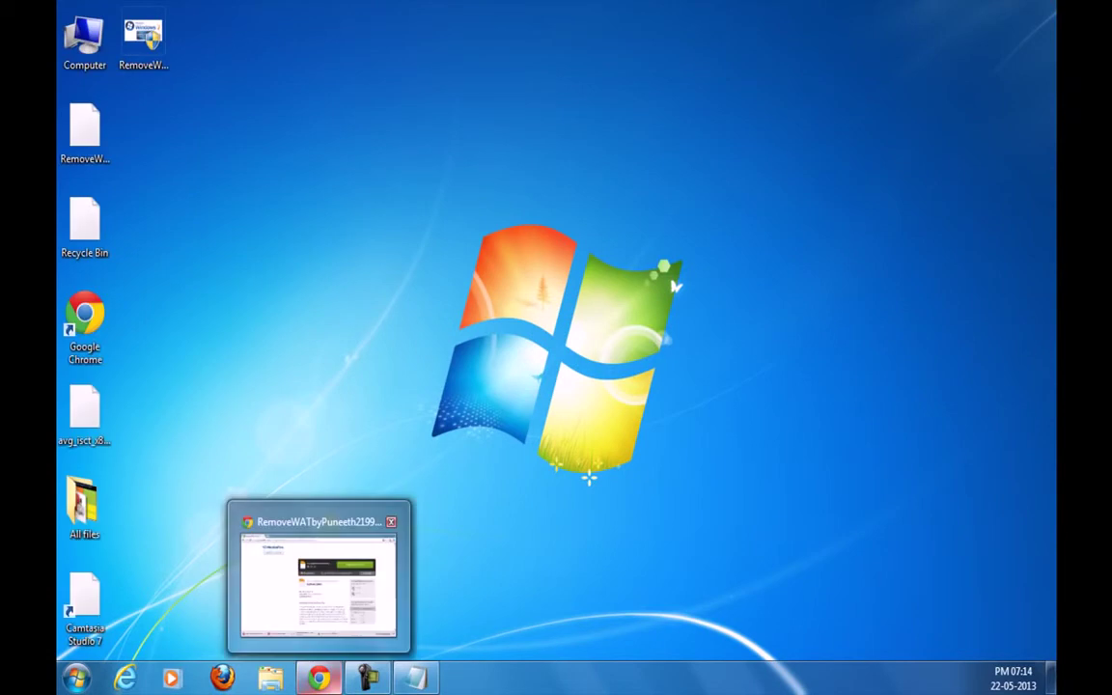
{"action": "left_click", "coordinate": [417, 677]}
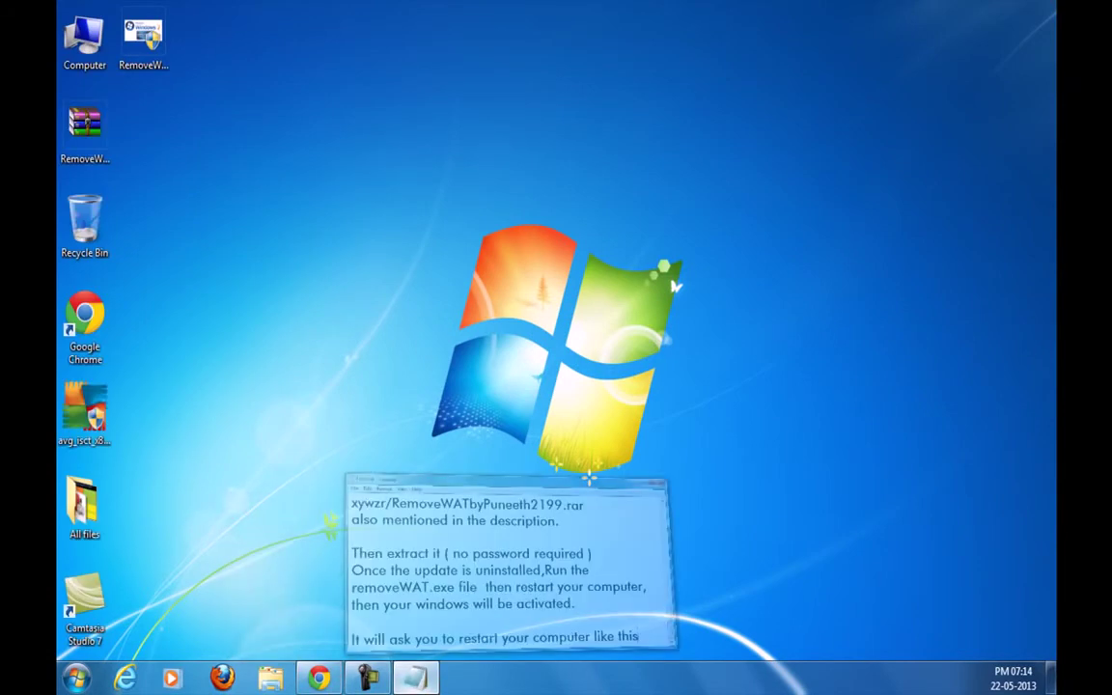
{"action": "key", "text": "shift+Left"}
{"action": "key", "text": "shift+Left"}
{"action": "key", "text": "shift+Left"}
{"action": "key", "text": "shift+Left"}
{"action": "key", "text": "shift+Left"}
{"action": "key", "text": "shift+Left"}
{"action": "key", "text": "shift+Left"}
{"action": "key", "text": "shift+Left"}
{"action": "key", "text": "shift+Left"}
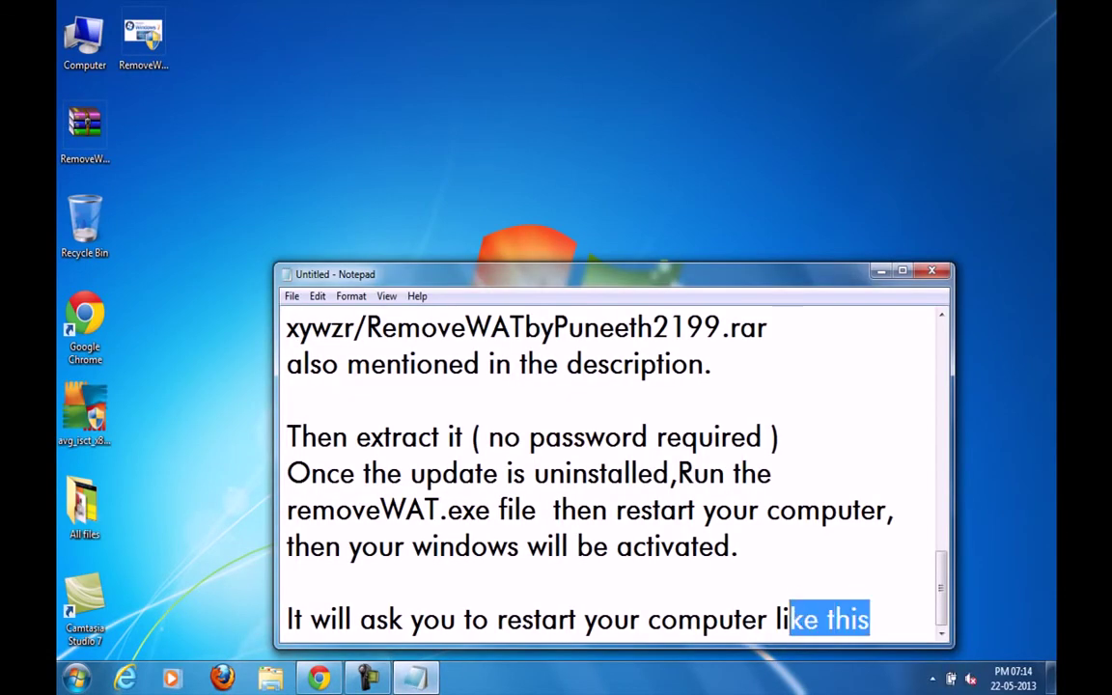
{"action": "key", "text": "BackSpace"}
{"action": "type", "text": "res"}
{"action": "type", "text": "tart i"}
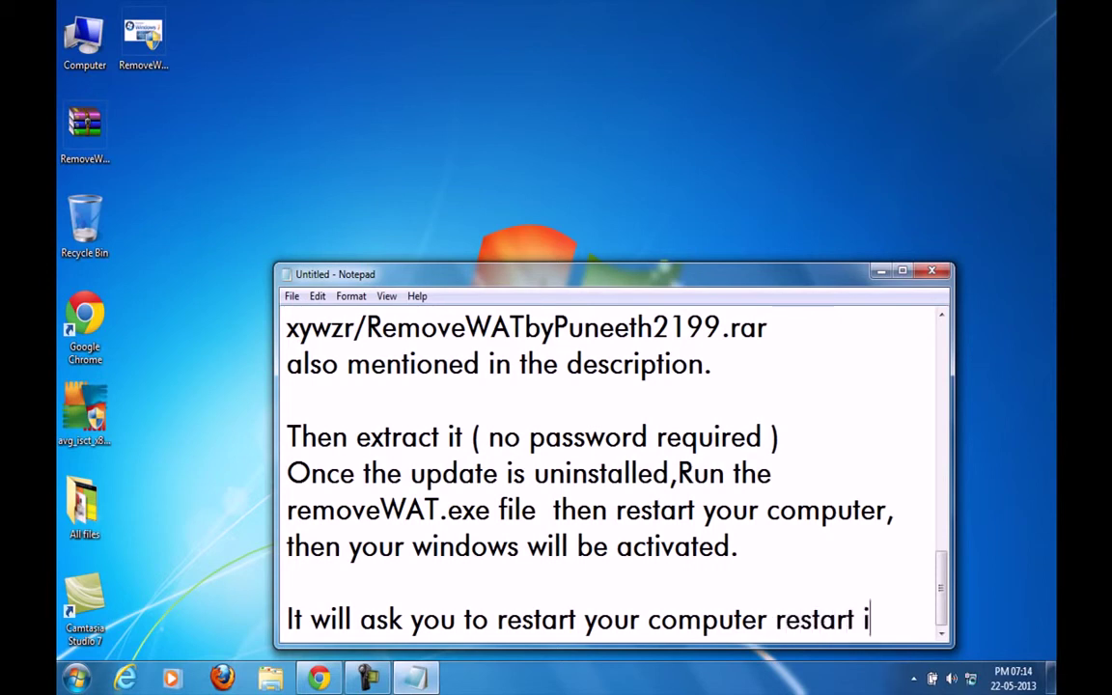
{"action": "type", "text": "t and your"}
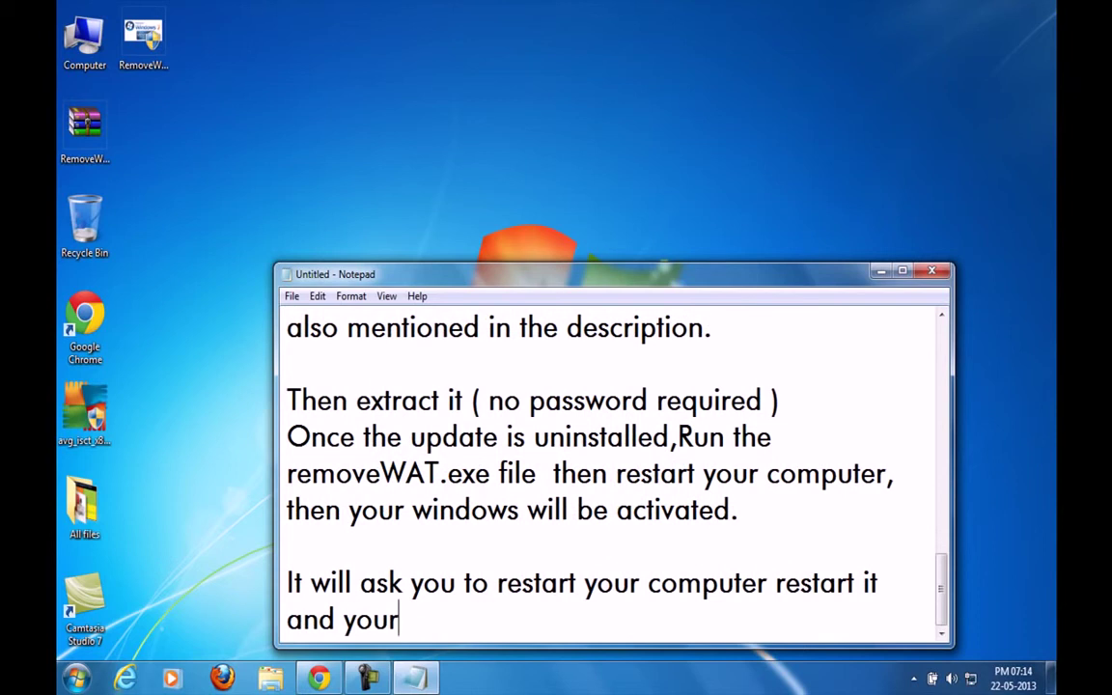
{"action": "type", "text": " window"}
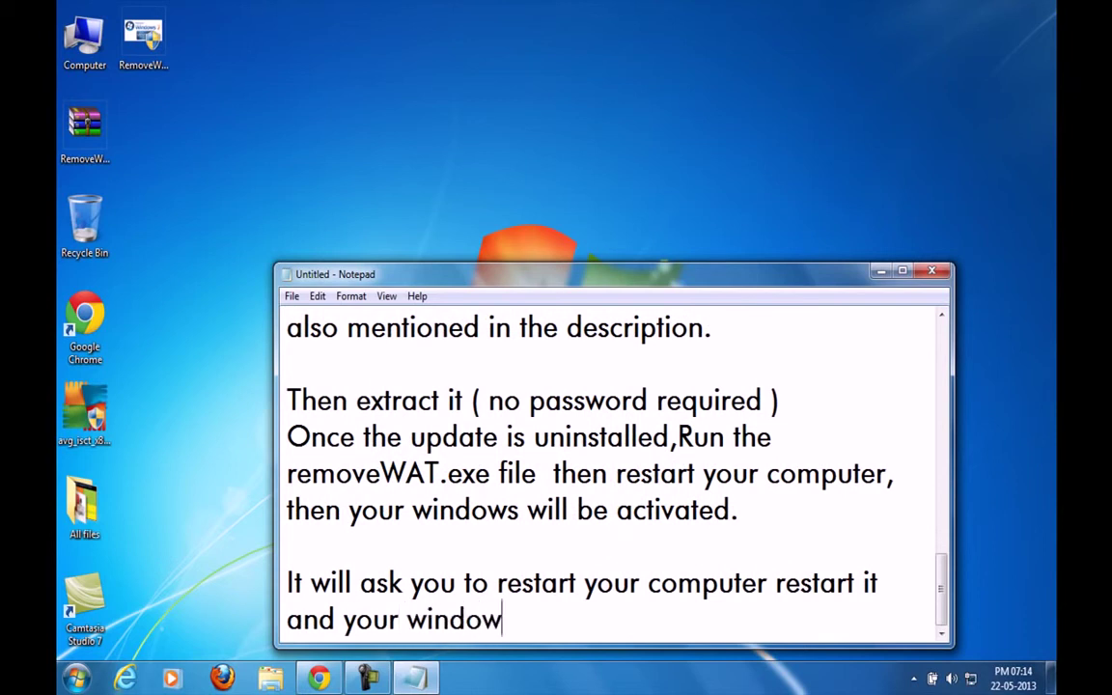
{"action": "type", "text": "s 7 will "}
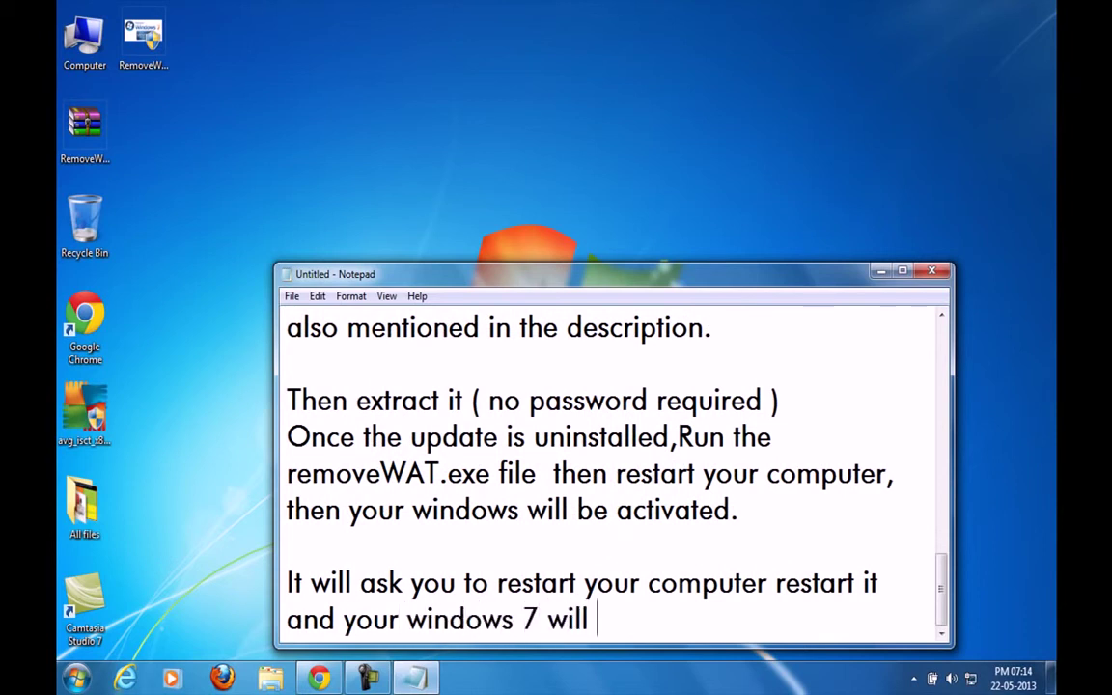
{"action": "type", "text": "be activated."}
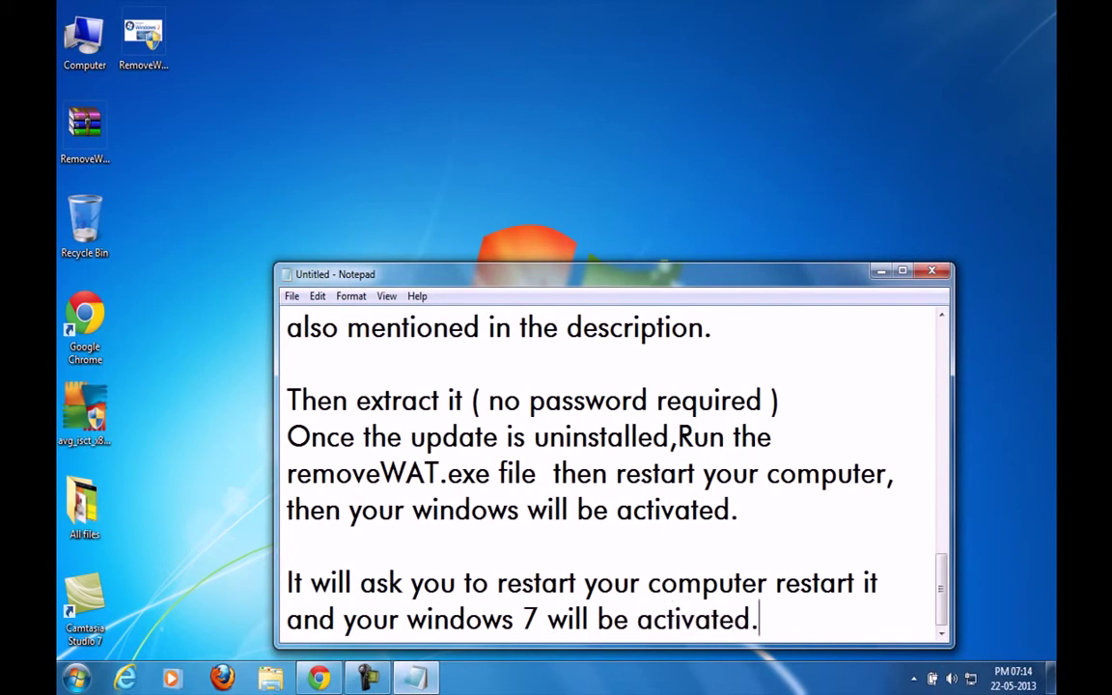
Add a new line reading "SEE>>>" below the restart note.
{"action": "key", "text": "Return"}
{"action": "type", "text": "SE"}
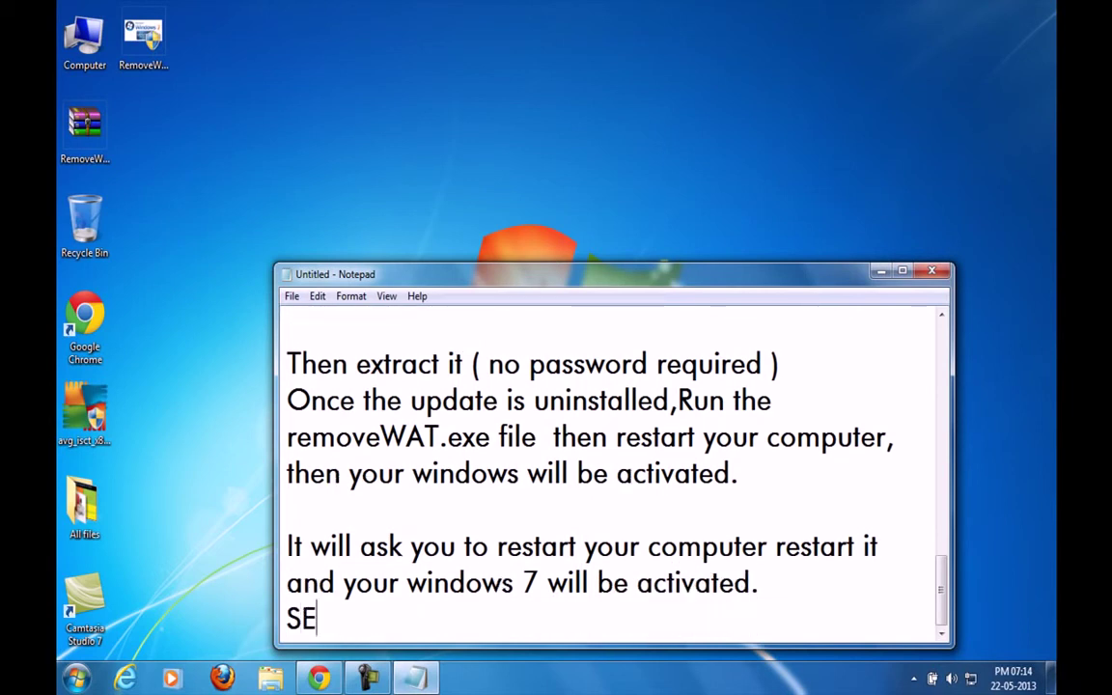
{"action": "type", "text": "E>>>"}
{"action": "key", "text": "Return"}
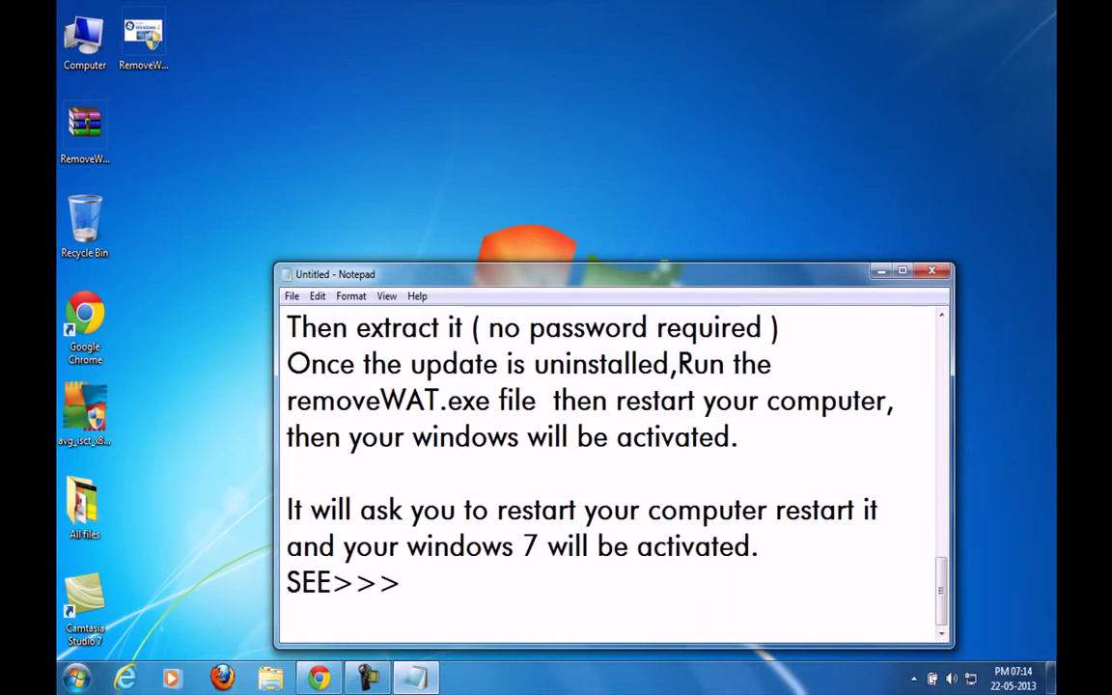
Open the computer's system properties to check the Windows edition and activation information, and close the window.
{"action": "left_click", "coordinate": [76, 678]}
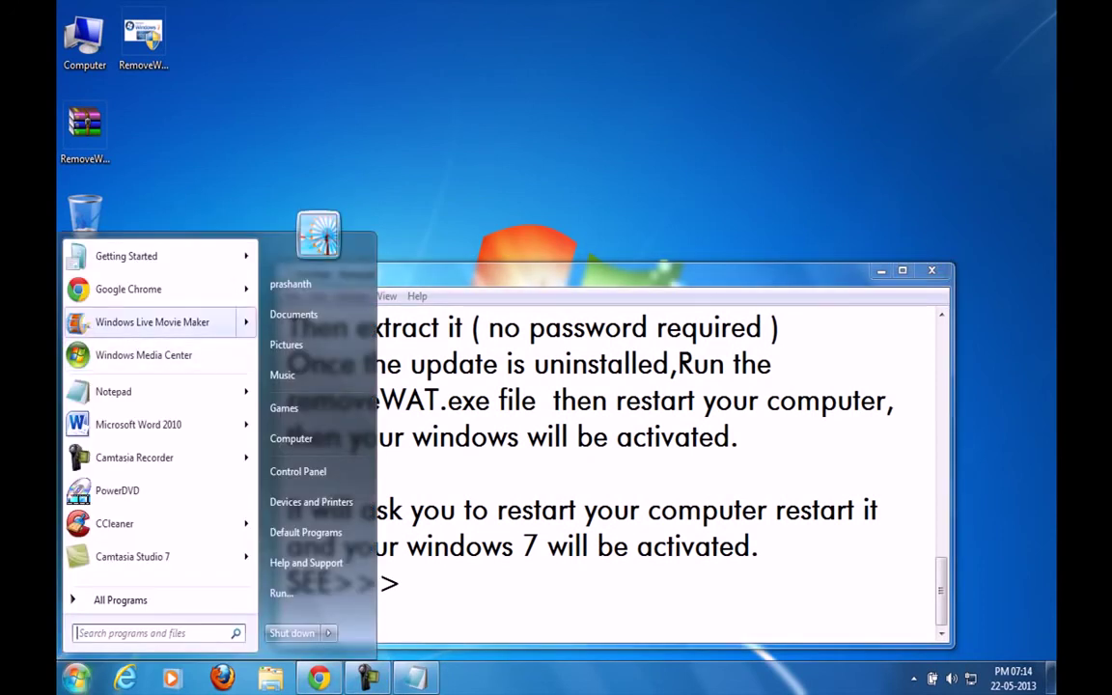
{"action": "right_click", "coordinate": [278, 440]}
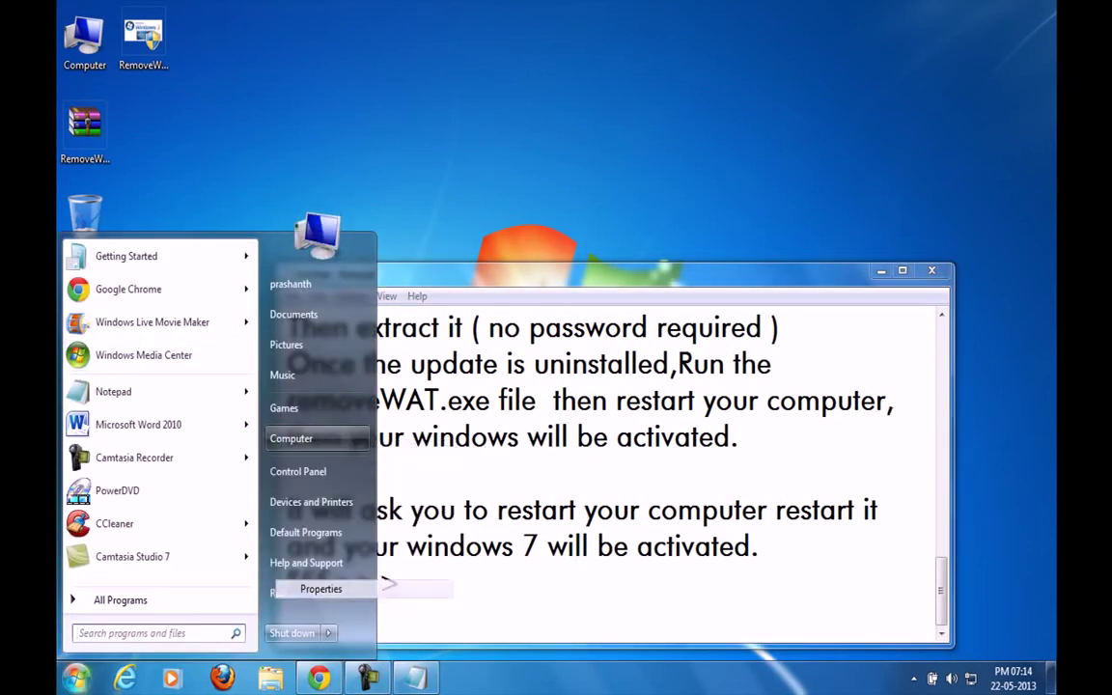
{"action": "left_click", "coordinate": [321, 588]}
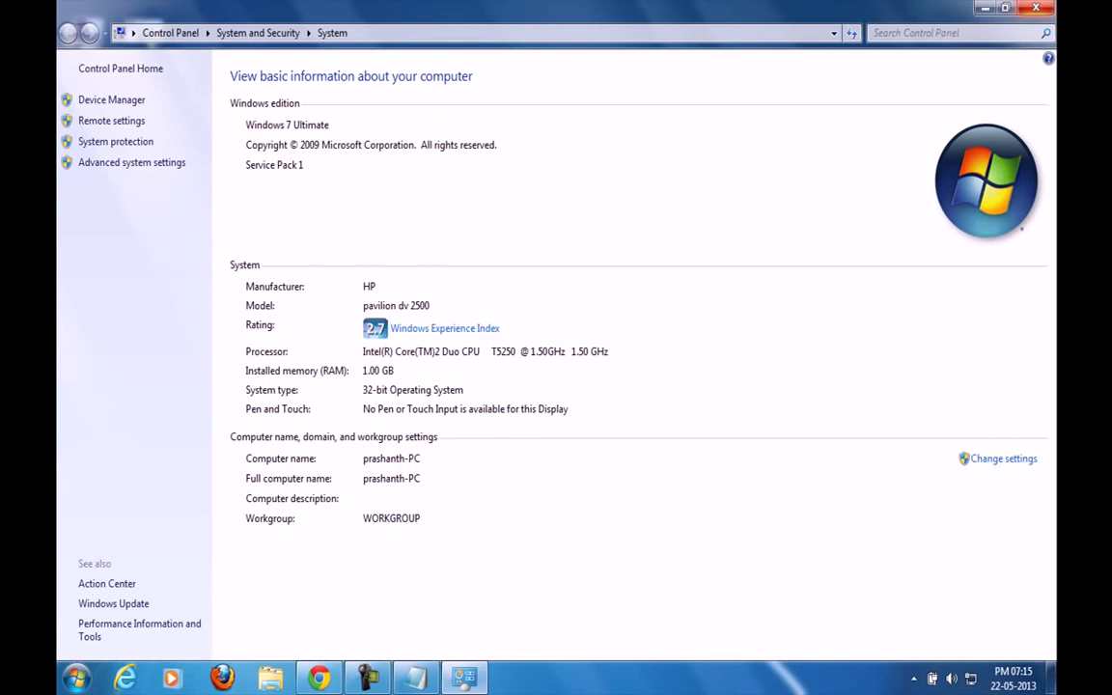
{"action": "key", "text": "alt+F4"}
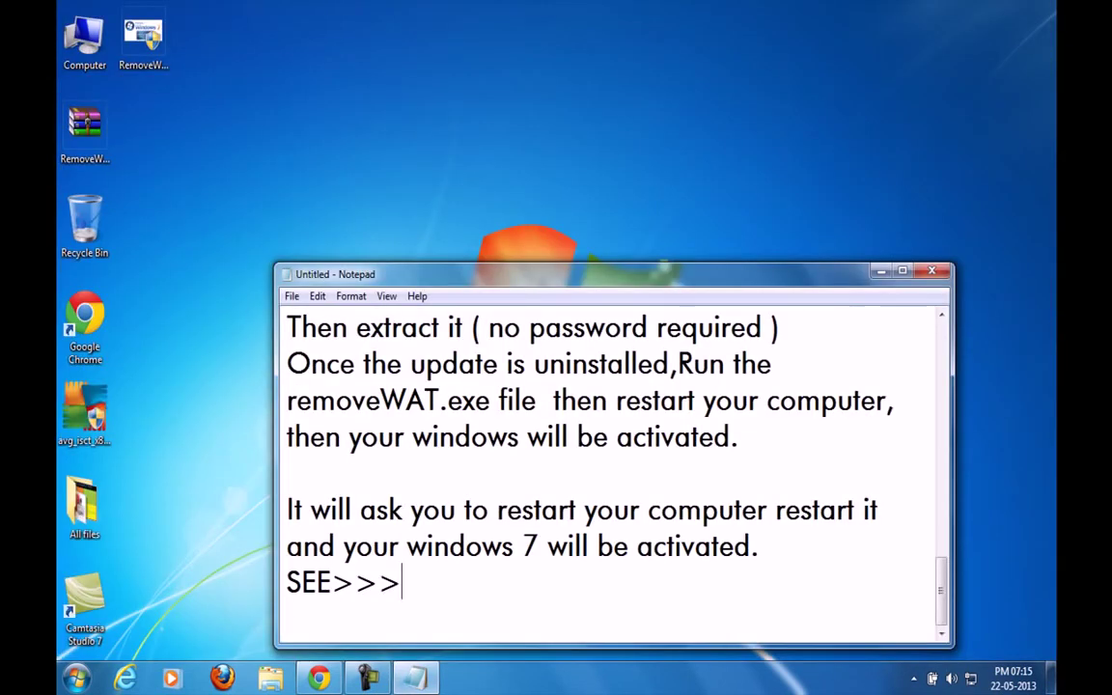
Add the closing line "Please SUBSCRIBE, rate and share this video." below a blank line at the end of the notes.
{"action": "key", "text": "Return"}
{"action": "key", "text": "Return"}
{"action": "type", "text": "Plea"}
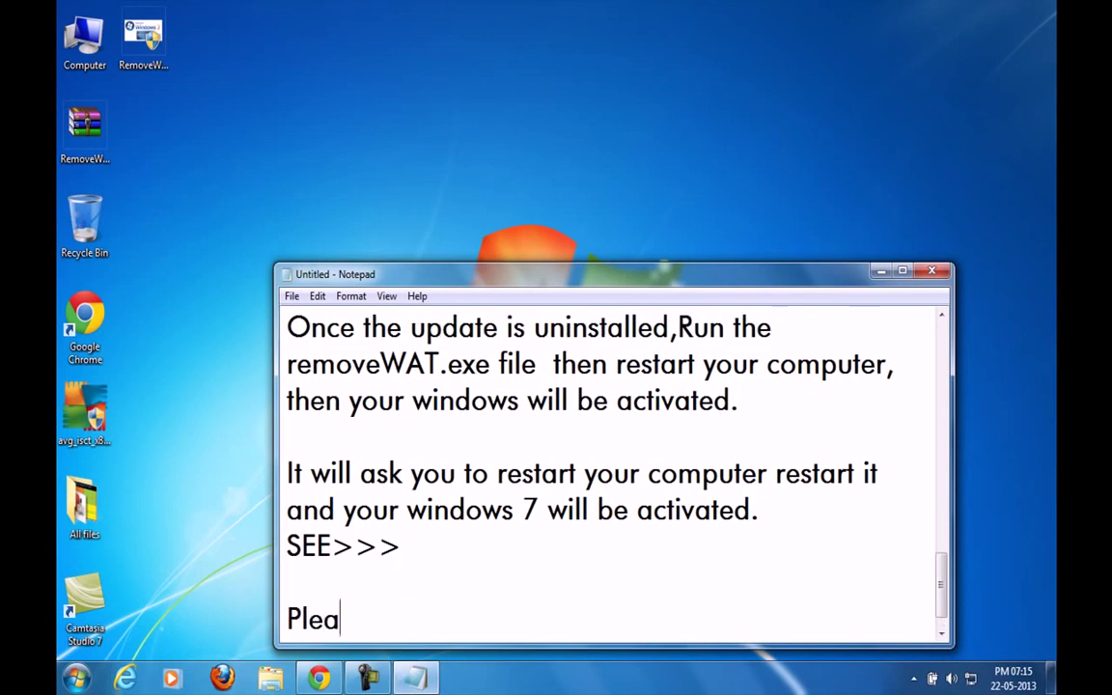
{"action": "key", "text": "BackSpace"}
{"action": "type", "text": "ase SUB"}
{"action": "type", "text": "BE"}
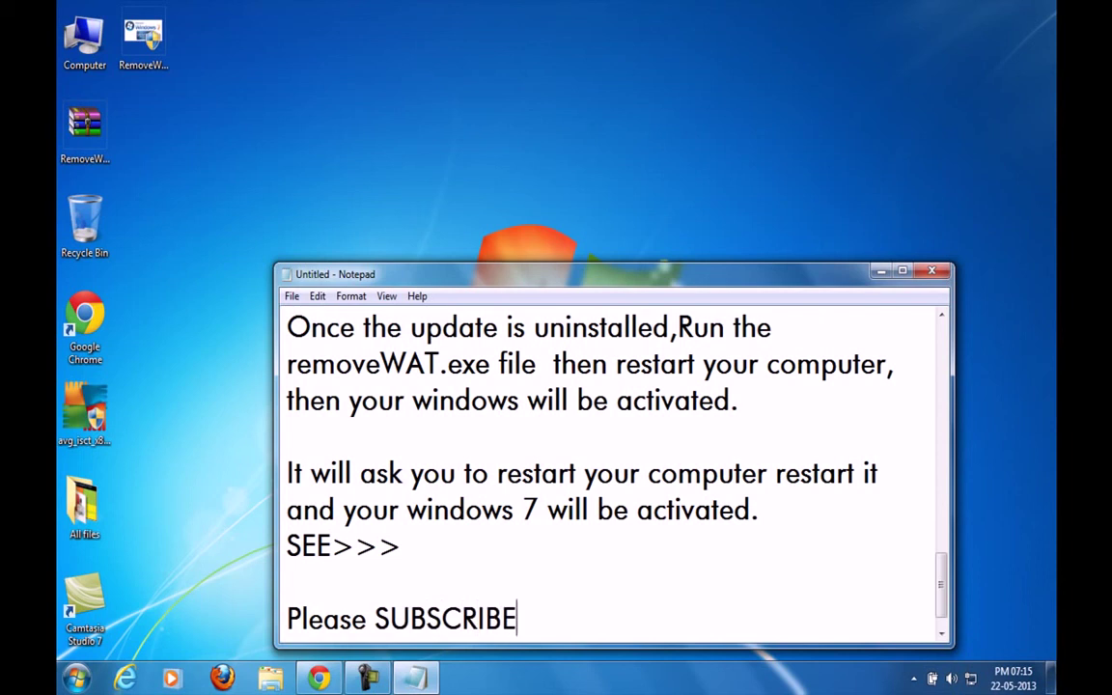
{"action": "type", "text": ", rate a"}
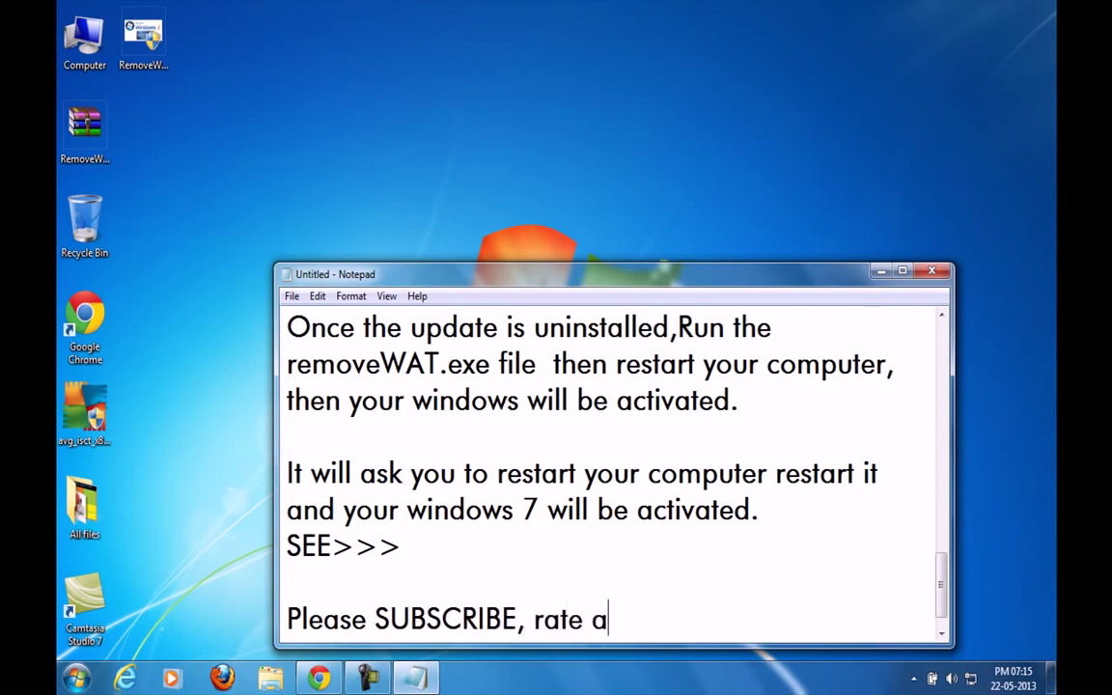
{"action": "type", "text": "nd share t"}
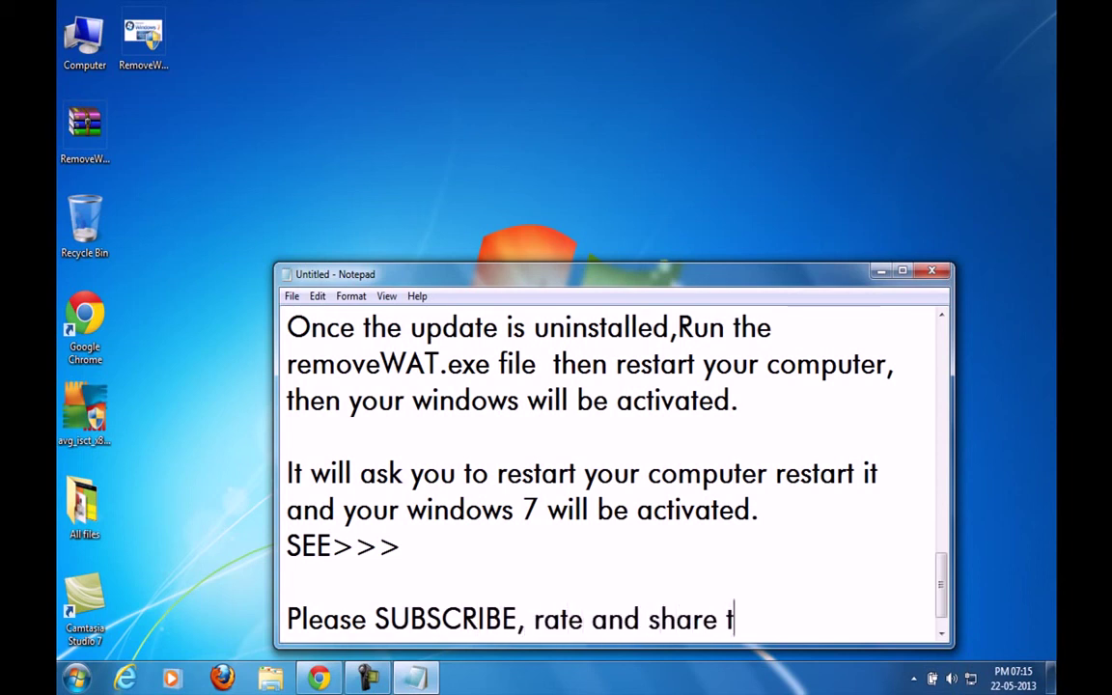
{"action": "type", "text": "his video."}
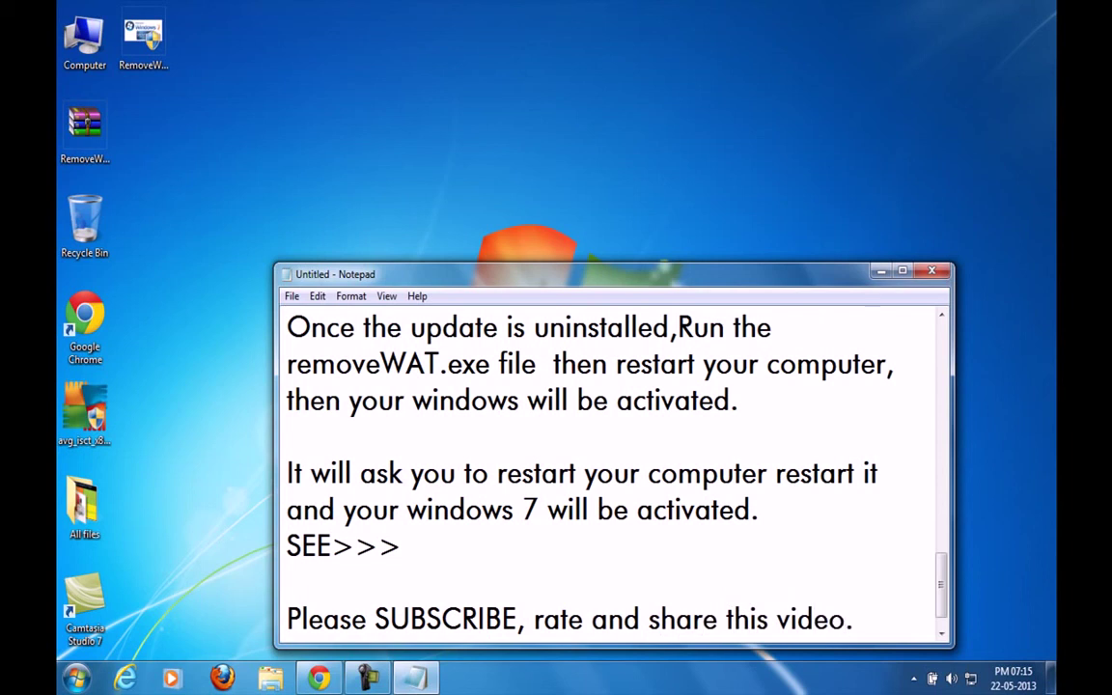